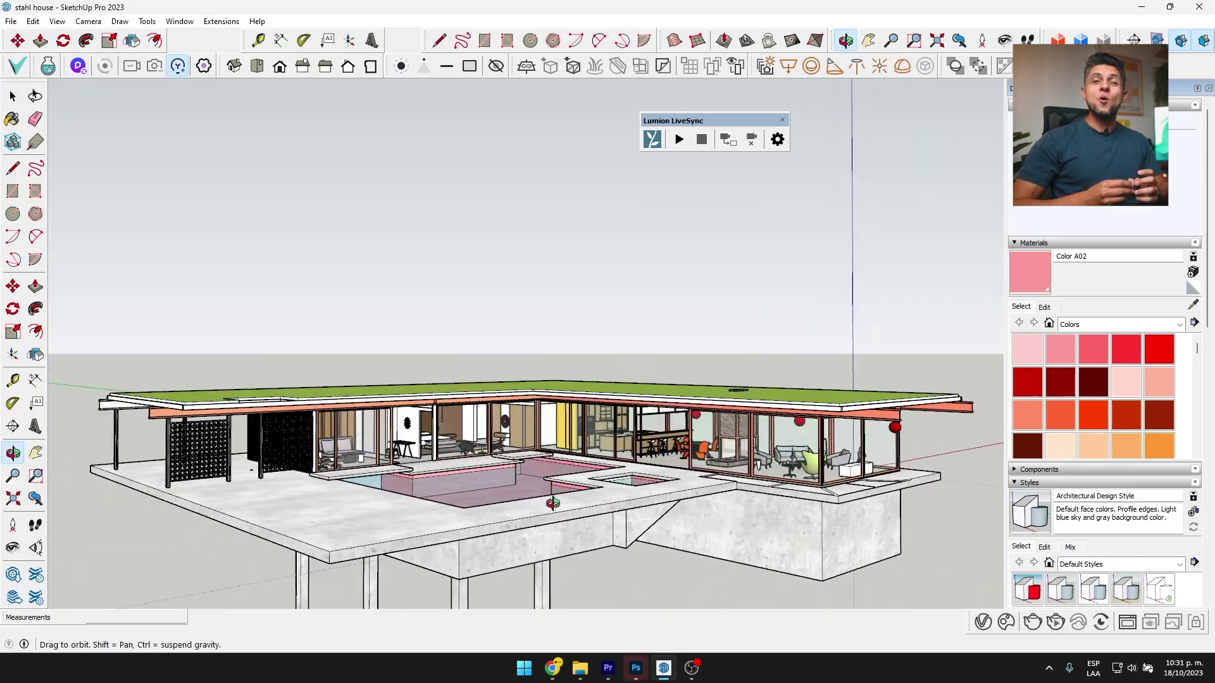
Step: Orbit into the Stahl house courtyard and start the LiveSync link to Lumion
key("space")
scroll(552, 503, "up", 5)
scroll(561, 484, "up", 5)
scroll(569, 470, "up", 5)
middle_click_drag(578, 461, 673, 445)
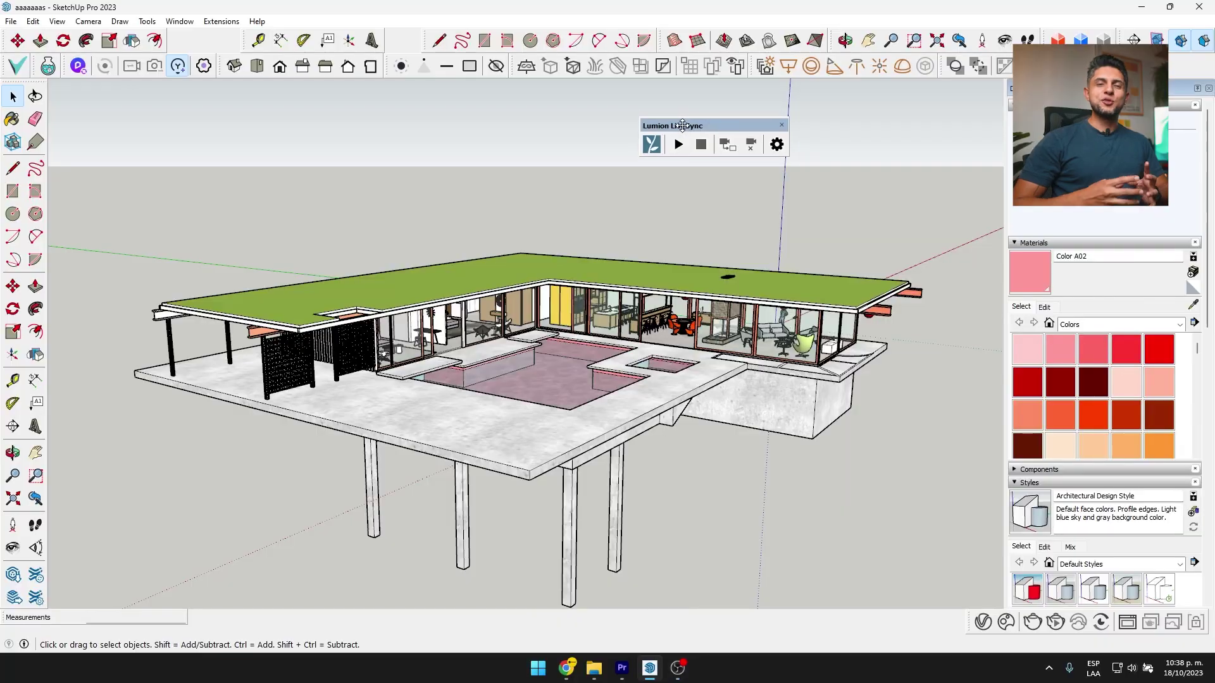
left_click(675, 150)
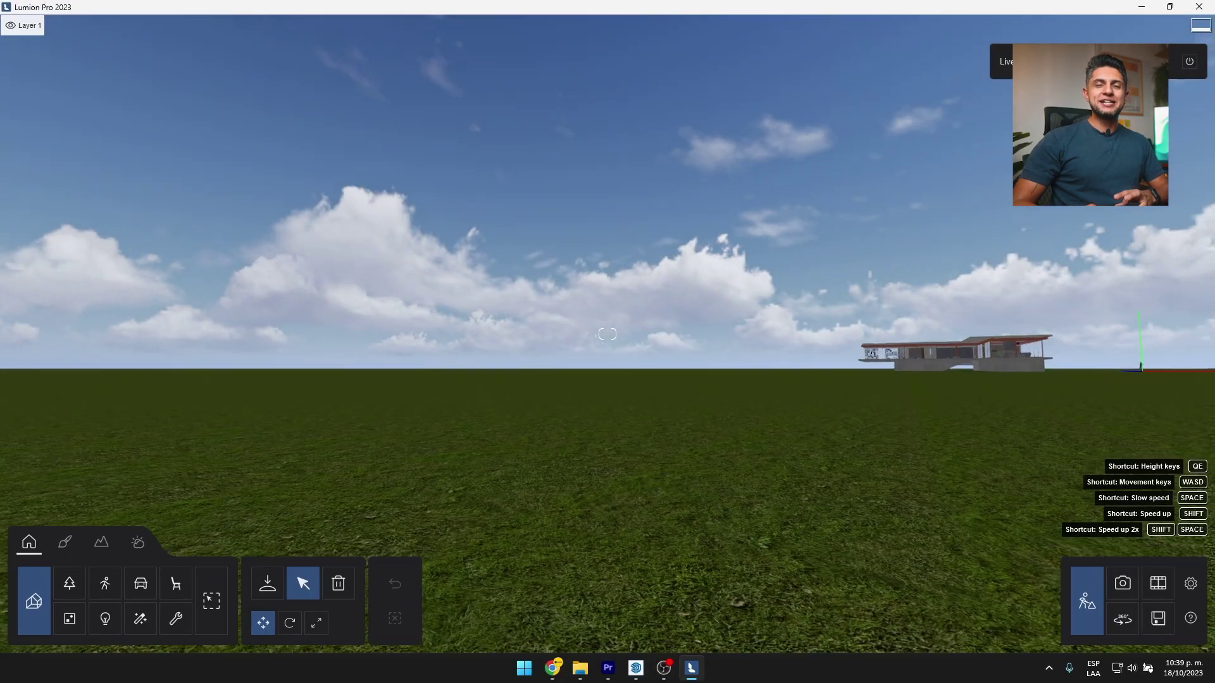
Step: In Photo mode, fly the camera low beside the pool
key("ctrl+0")
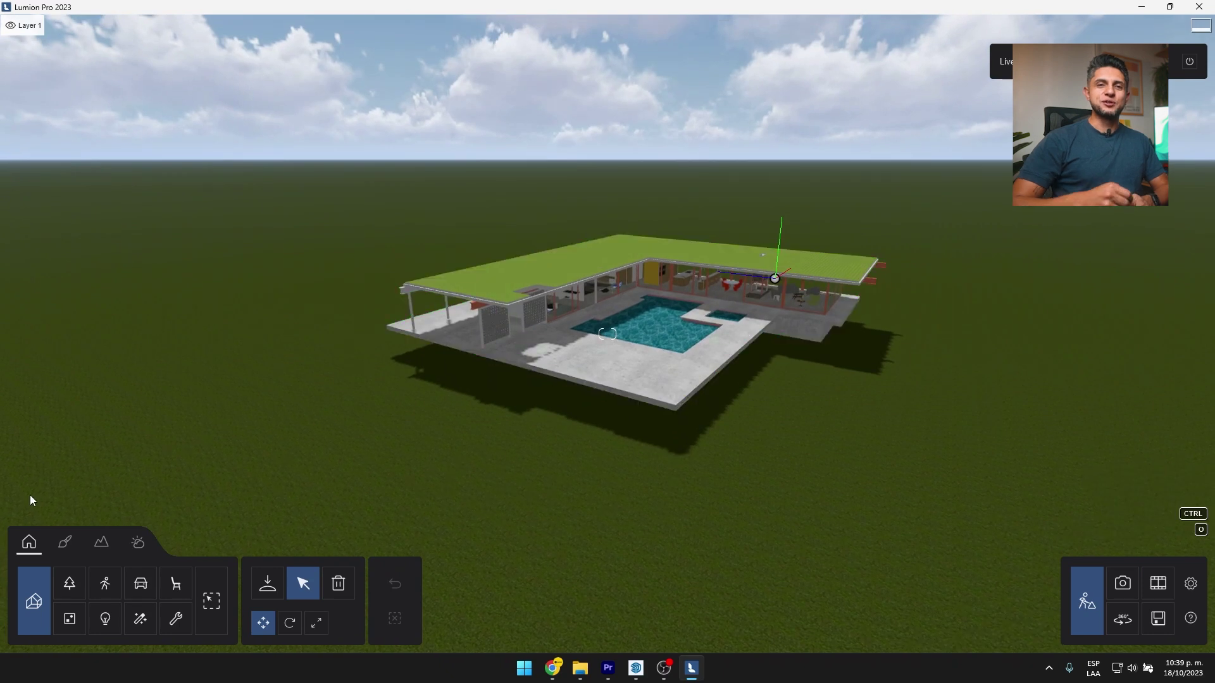
left_click(1123, 584)
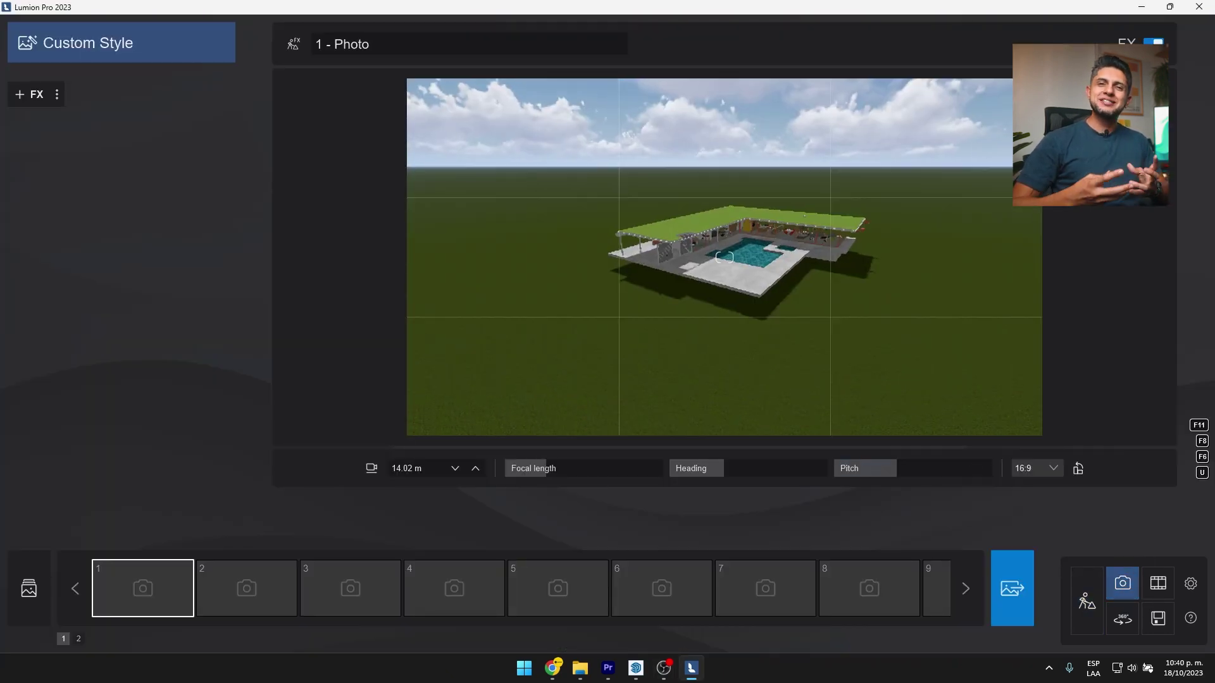
scroll(725, 257, "up", 5)
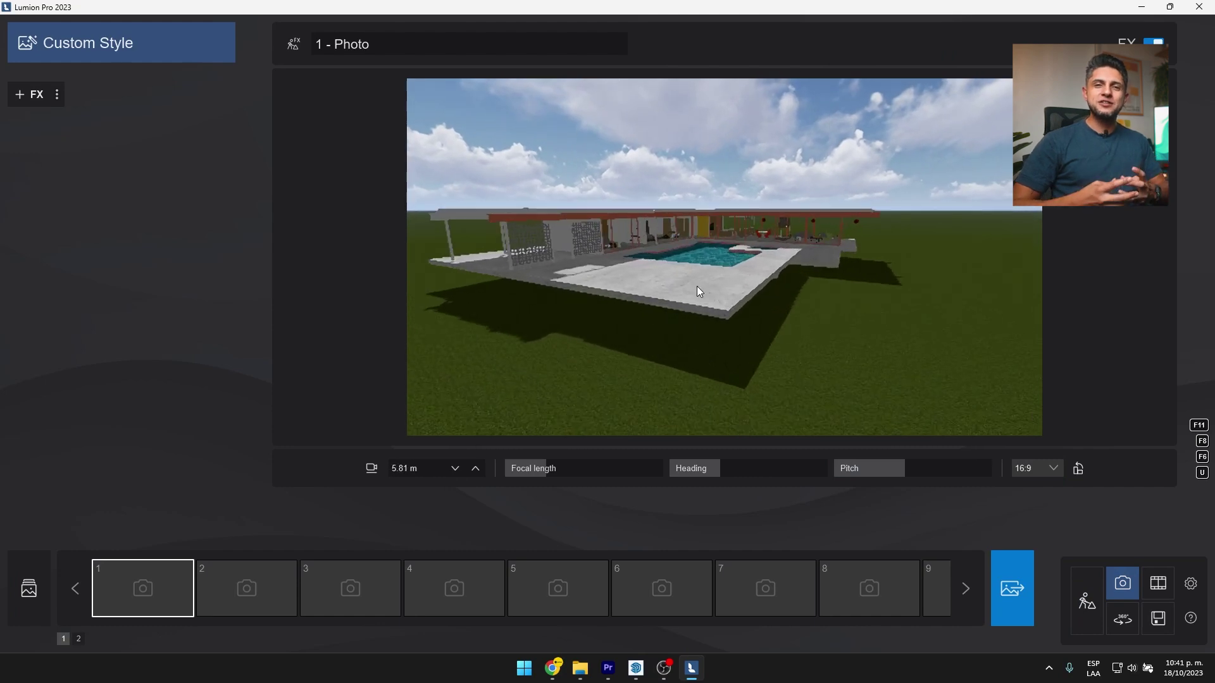
scroll(703, 269, "up", 4)
mouse_move(703, 268)
right_mouse_down()
mouse_move(724, 256)
mouse_move(664, 258)
right_mouse_up()
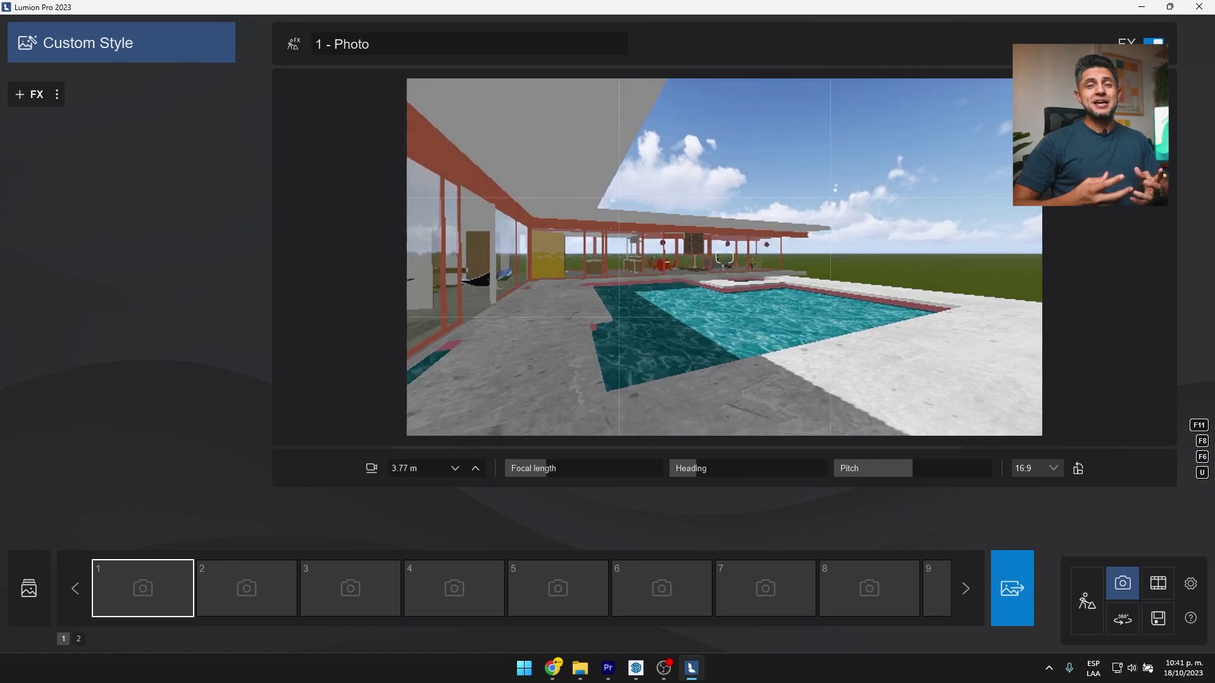
right_click_drag(724, 245, 712, 259)
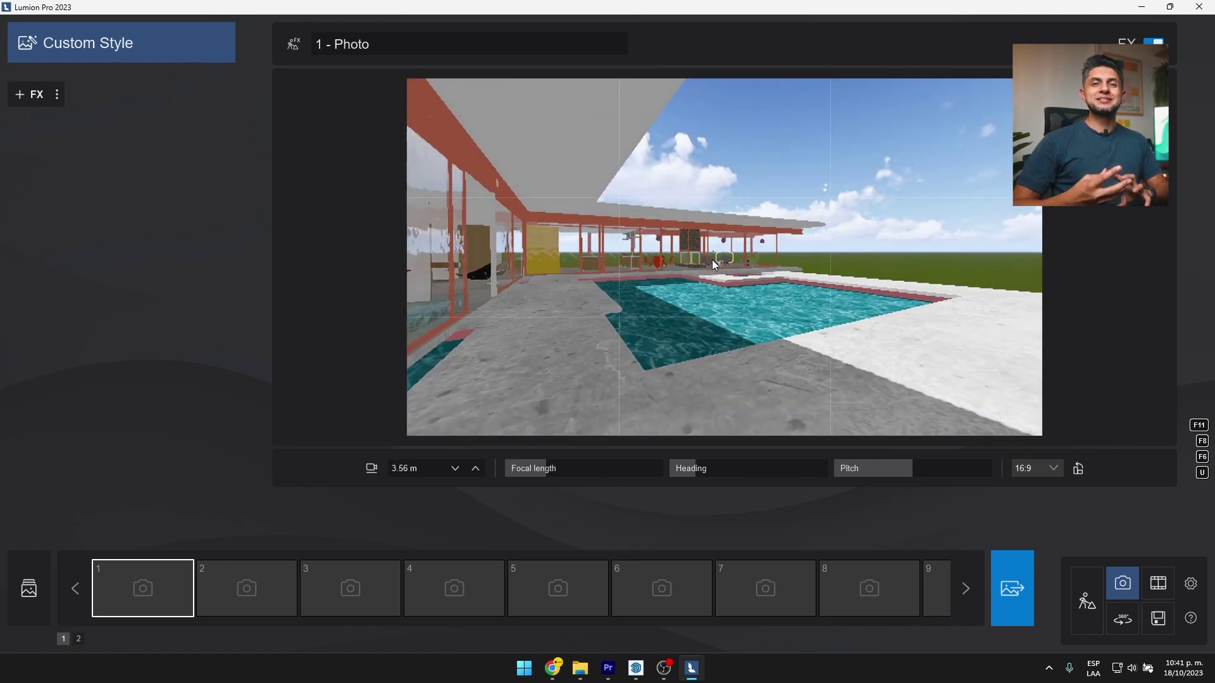
Step: Set the photo aspect ratio to a vertical 4:5 frame
left_click(1030, 469)
left_click(1033, 525)
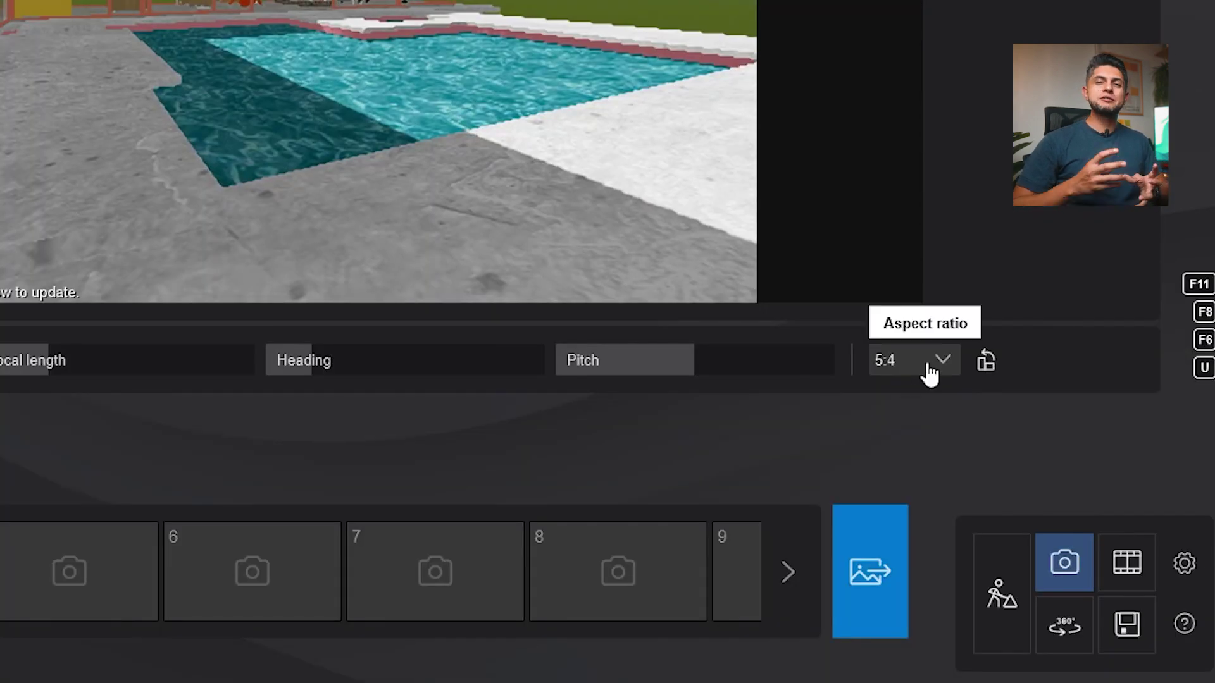
left_click(986, 362)
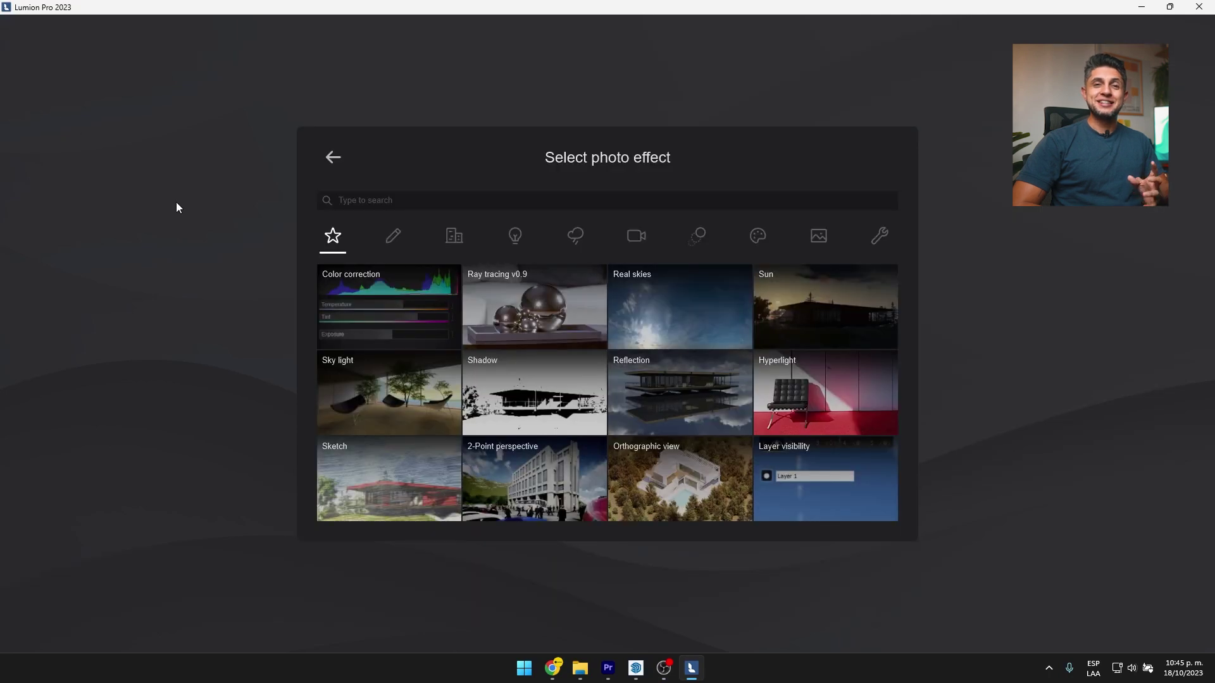
Step: Add 2-Point perspective, Real skies, Color correction and Ray tracing v0.9 effects to the photo
left_click(545, 475)
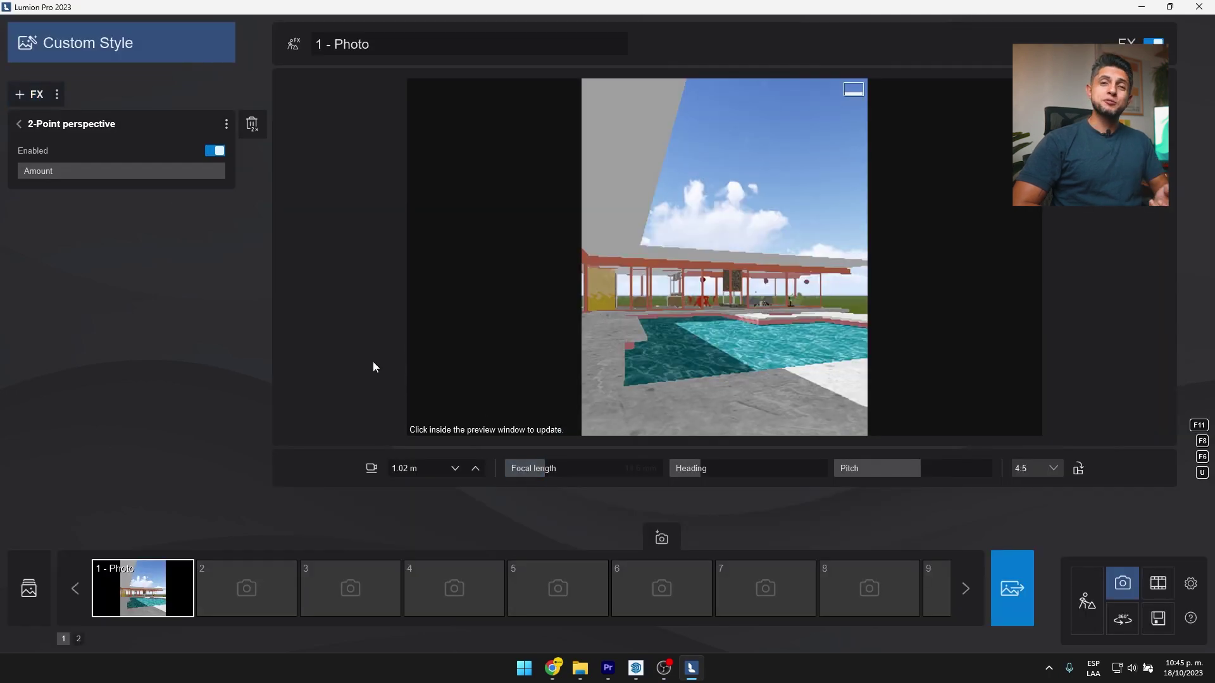
left_click(37, 94)
left_click(673, 301)
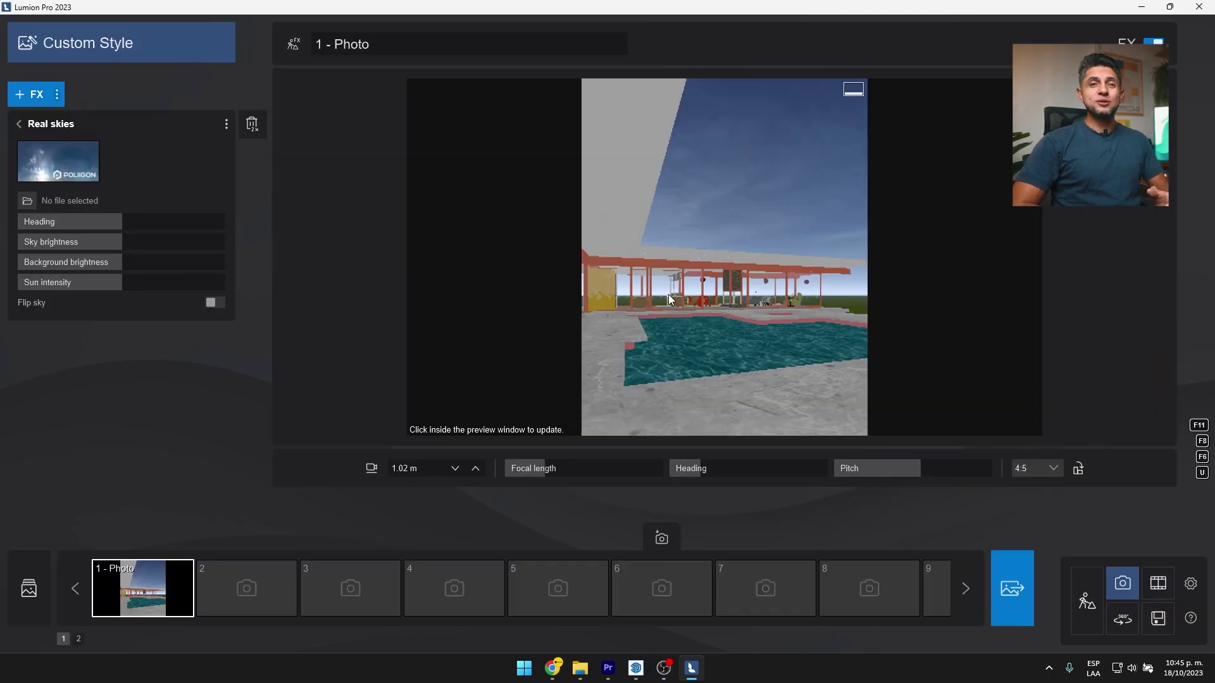
left_click(36, 95)
left_click(397, 303)
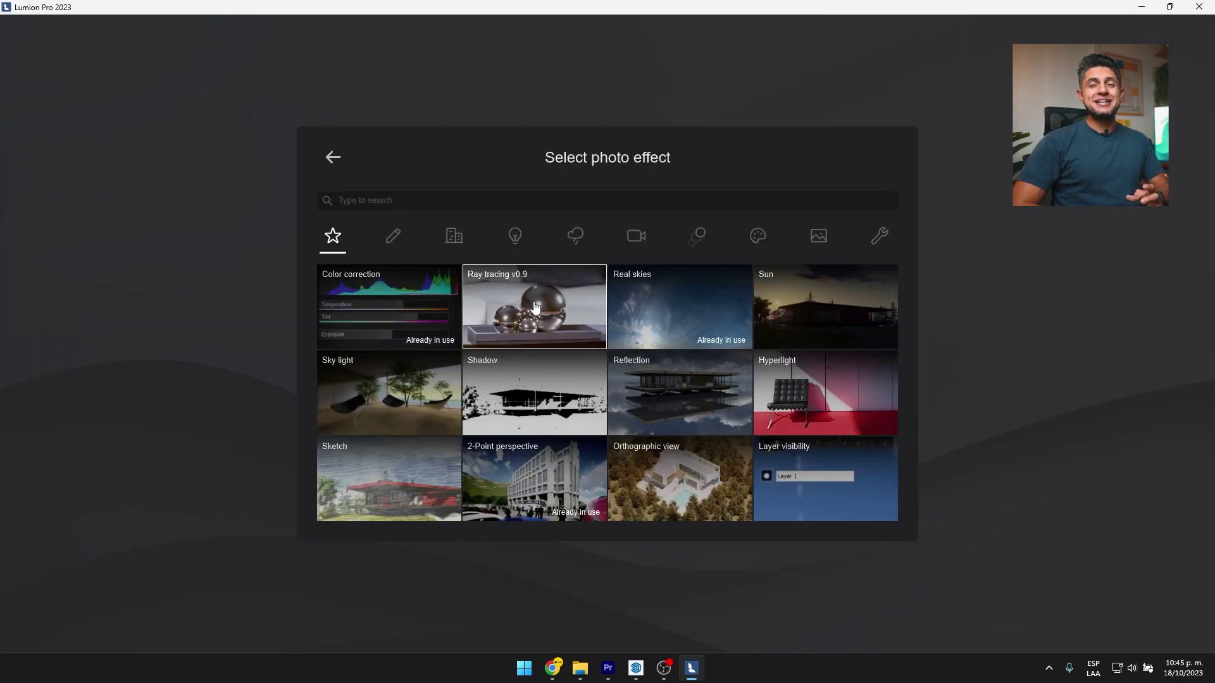
left_click(528, 302)
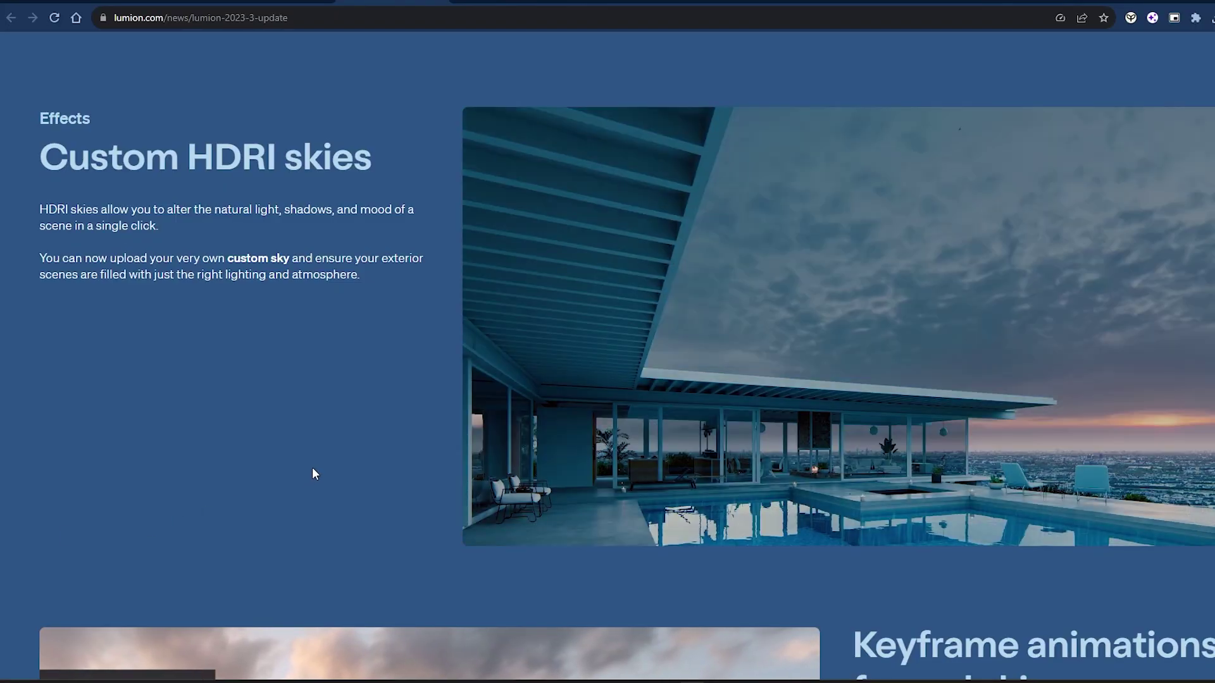
scroll(312, 467, "down", 5)
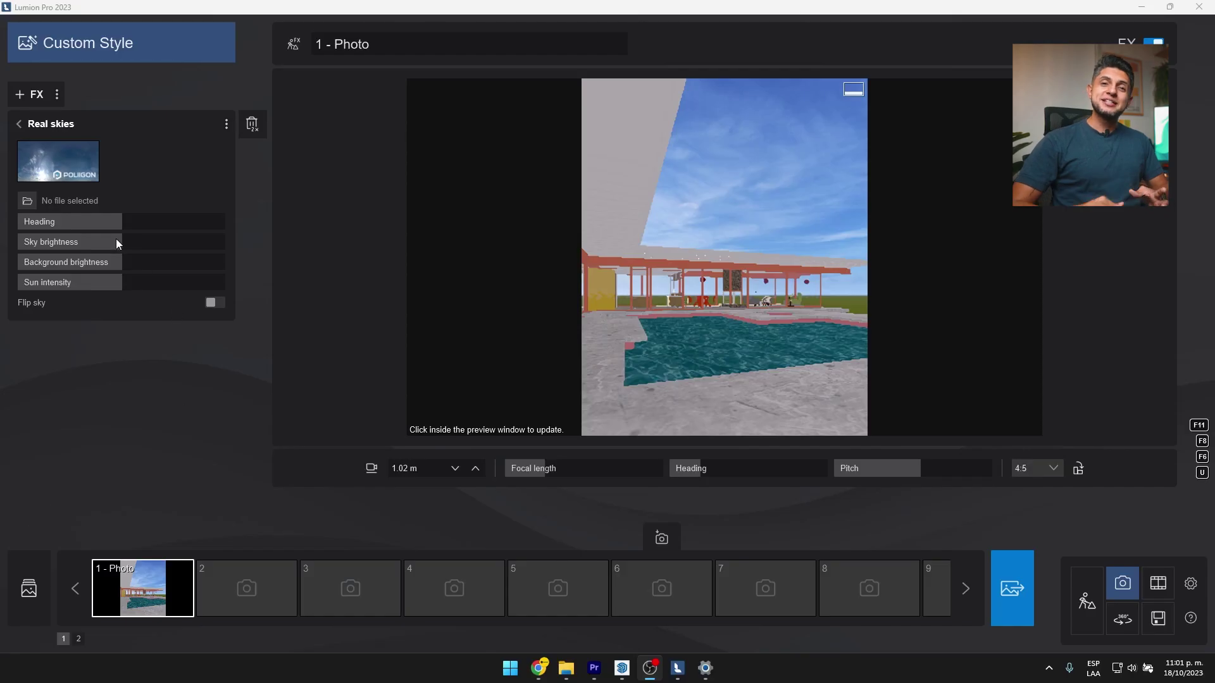
Step: Lower sun intensity, load the 3DCollective HDR sky, and rotate its heading to about 19°
mouse_move(69, 282)
left_click_drag(118, 281, 118, 279)
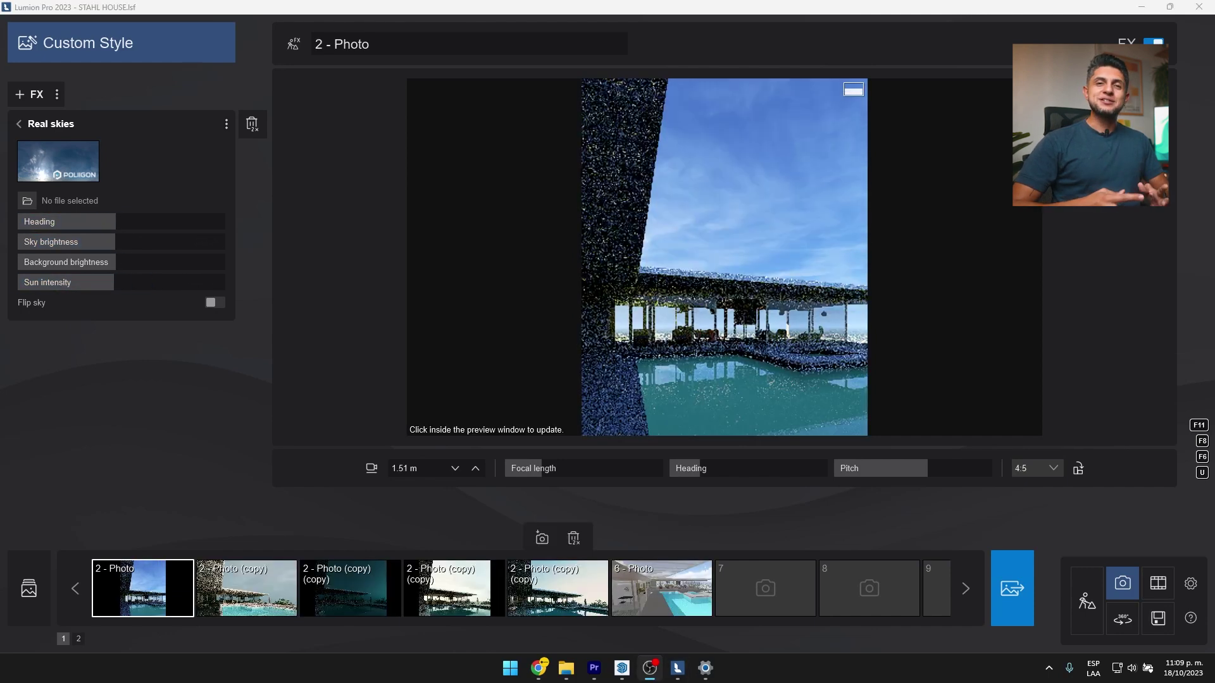
left_click(28, 201)
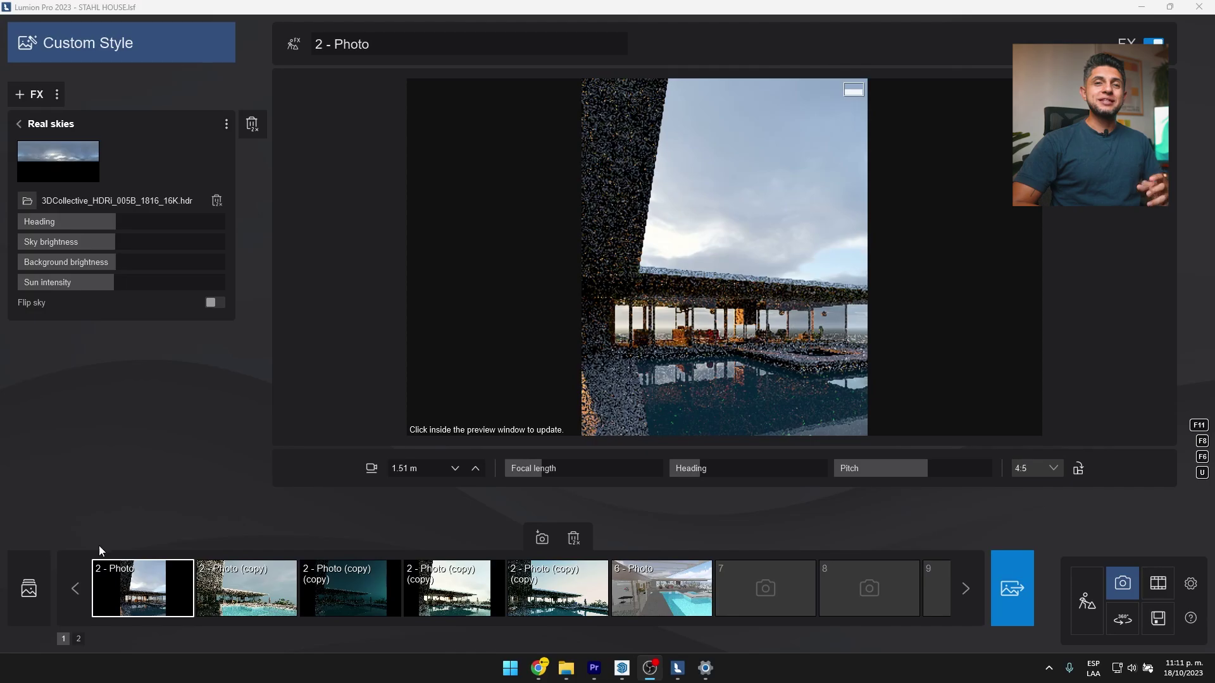
mouse_move(107, 226)
left_mouse_down()
mouse_move(163, 225)
mouse_move(104, 222)
left_mouse_up()
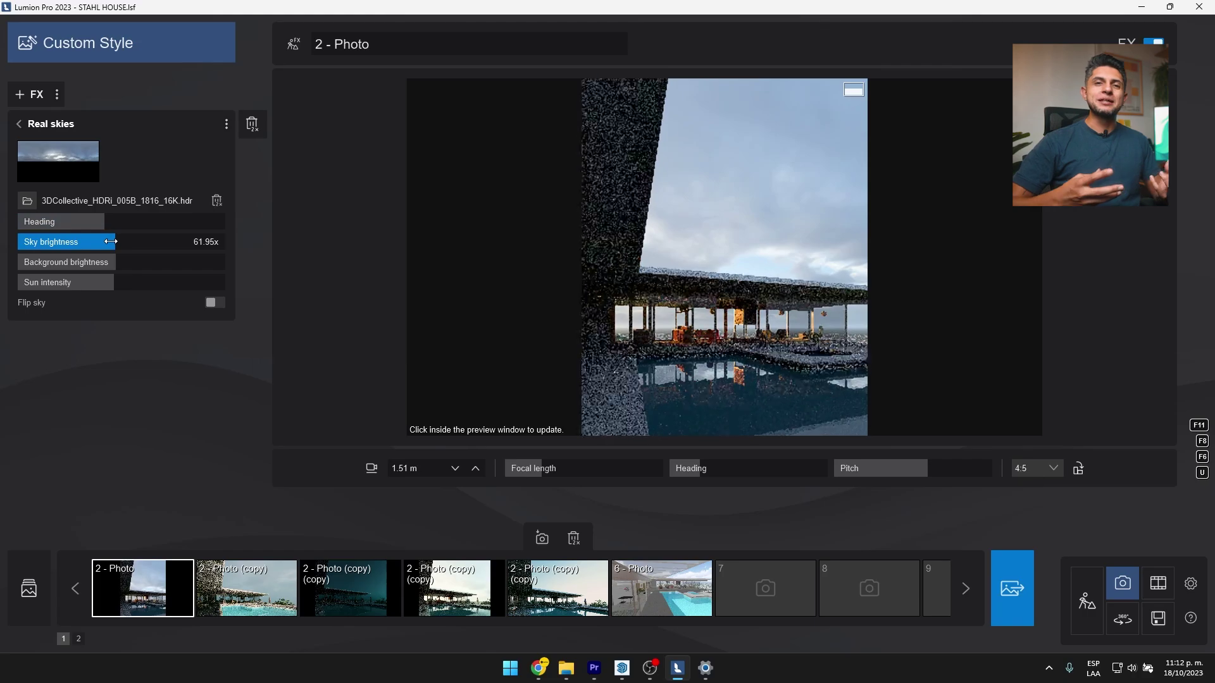
Step: Readjust Real skies sun intensity and dim sky and background brightness, then refresh the preview
left_click(601, 258)
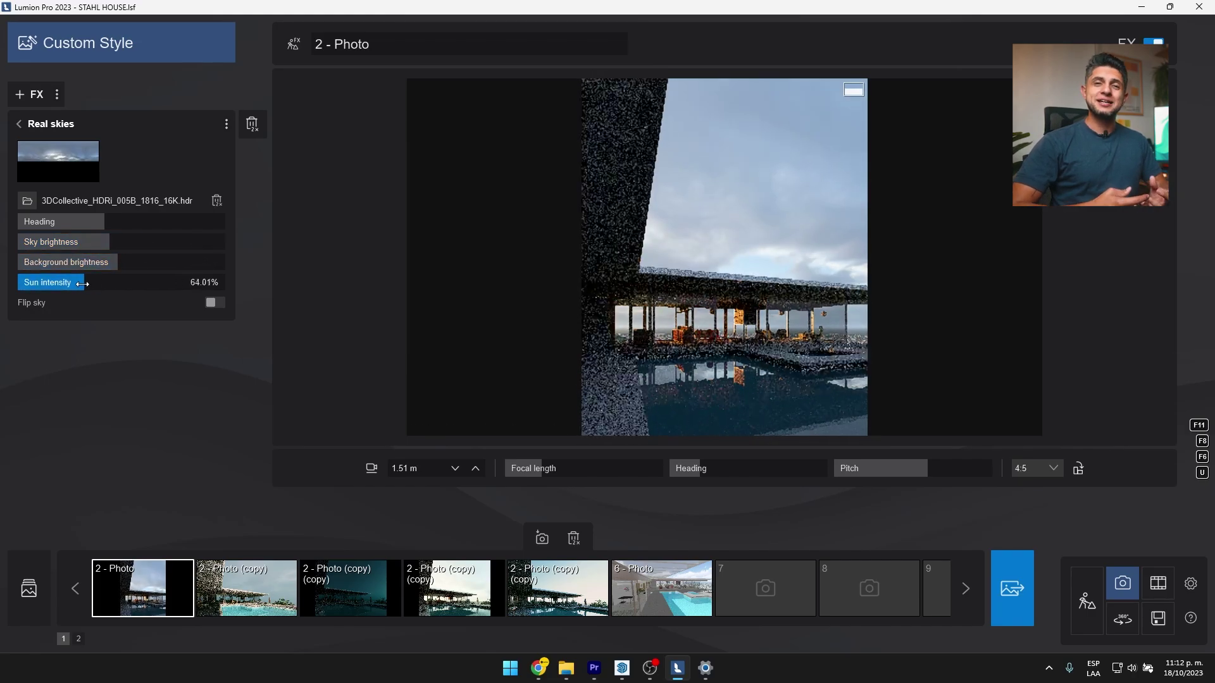
left_click_drag(159, 283, 46, 283)
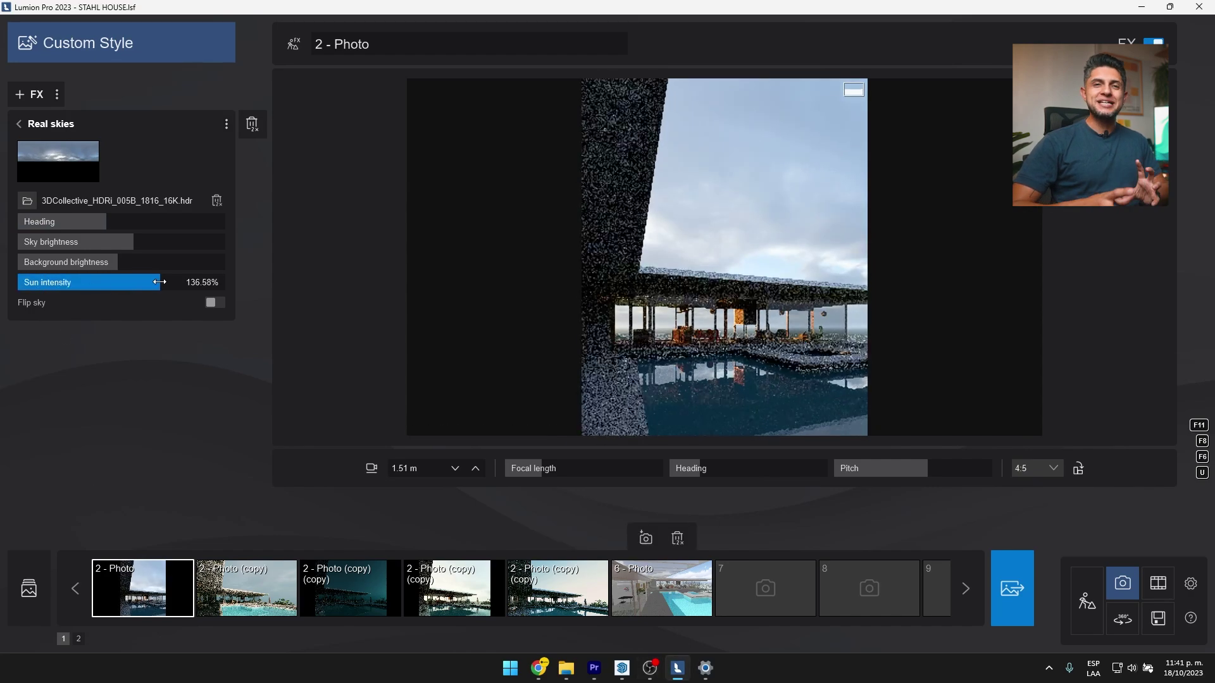
mouse_move(117, 264)
left_mouse_down()
mouse_move(81, 262)
mouse_move(90, 242)
left_mouse_up()
left_click(667, 289)
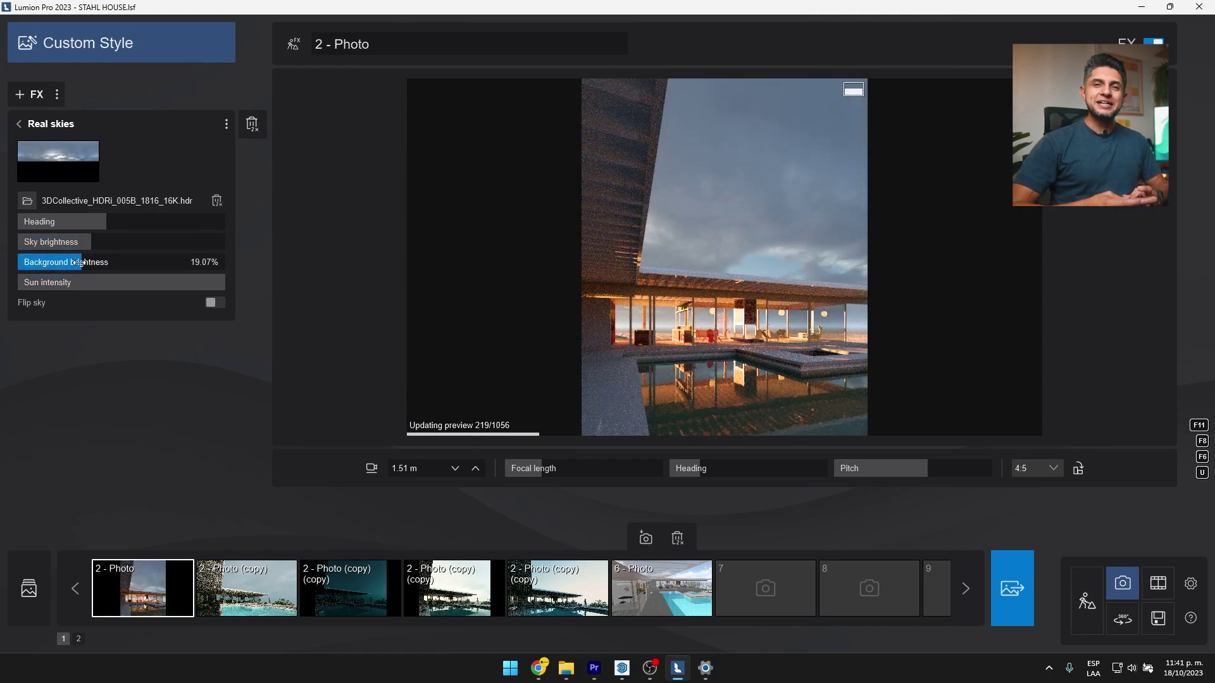
Step: Raise the Real skies background and sky brightness and dim the sun intensity
left_click_drag(82, 263, 189, 262)
left_click(69, 283)
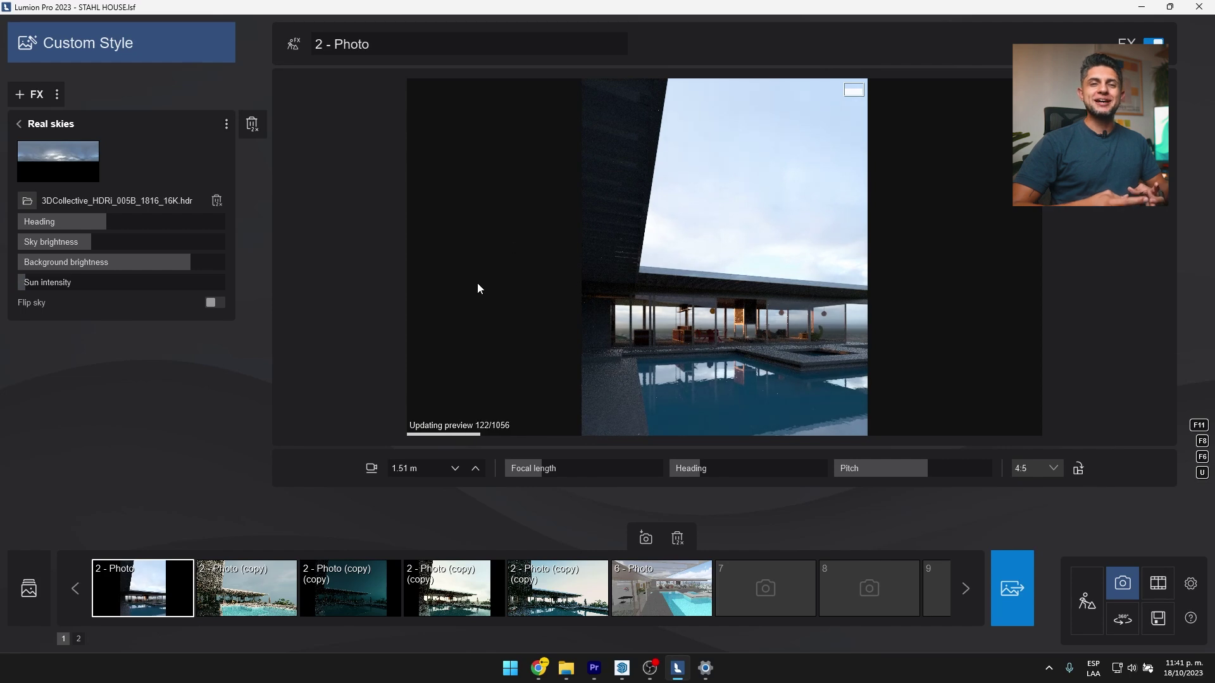
left_click_drag(88, 244, 181, 243)
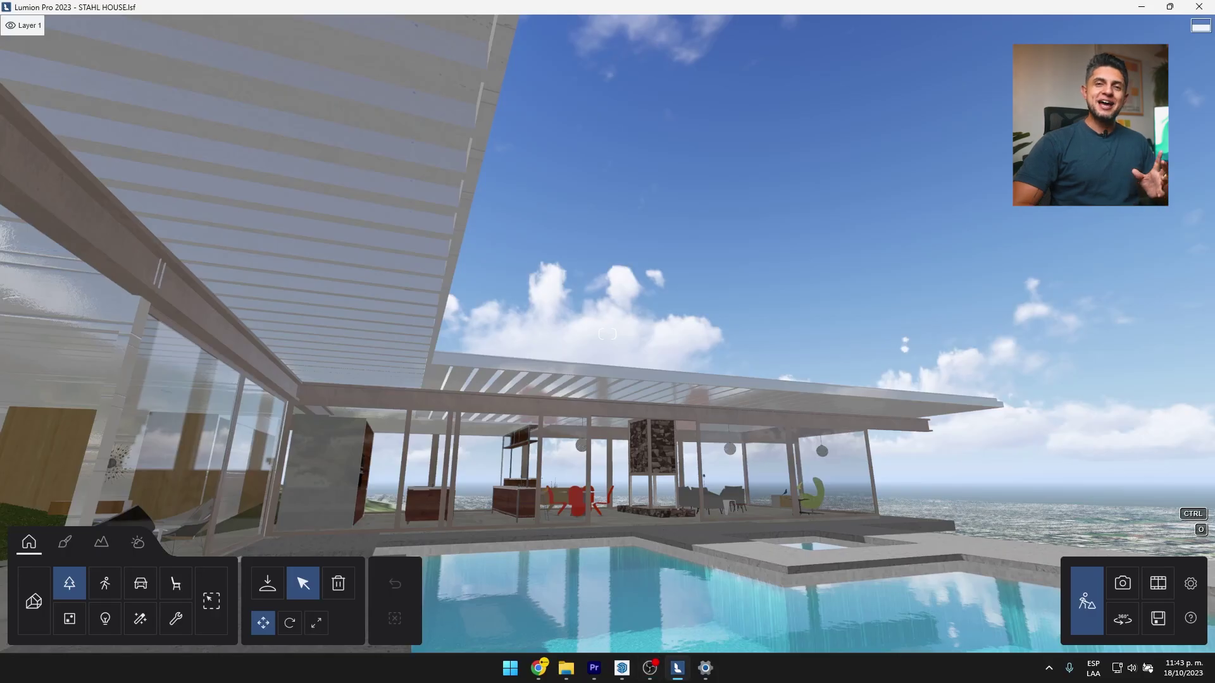
Step: Pick a tree model from the Nature library and fly the camera up around the house
right_click_drag(656, 598, 235, 605)
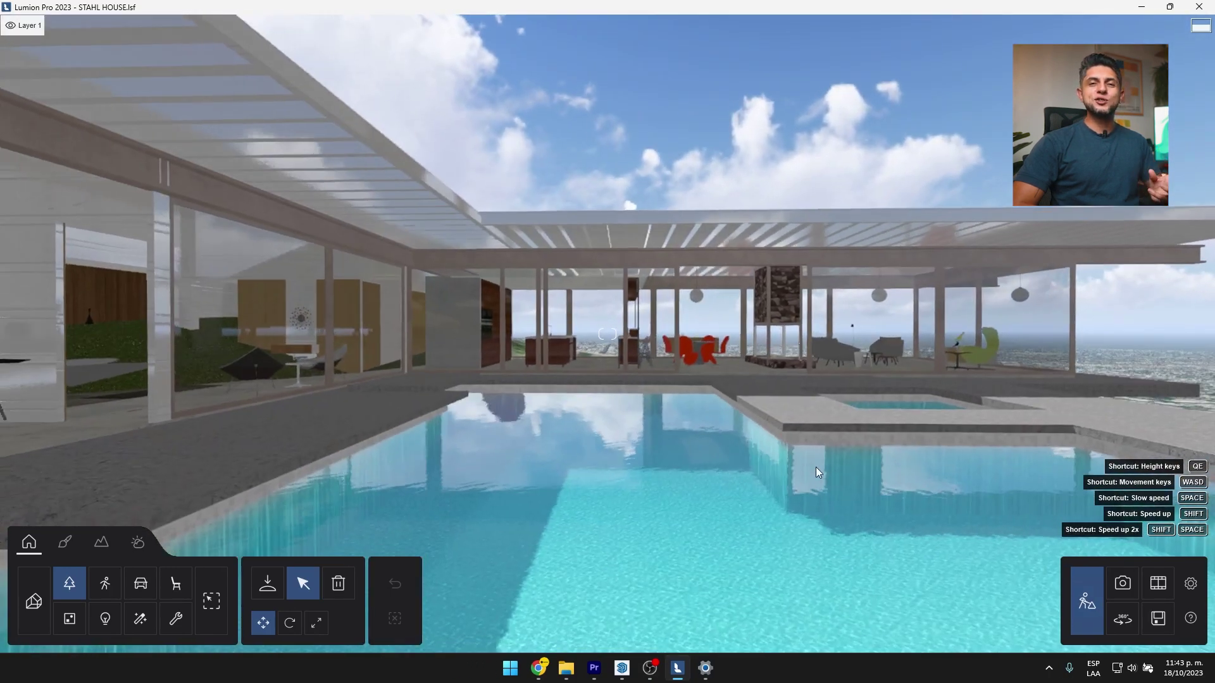
left_click(265, 594)
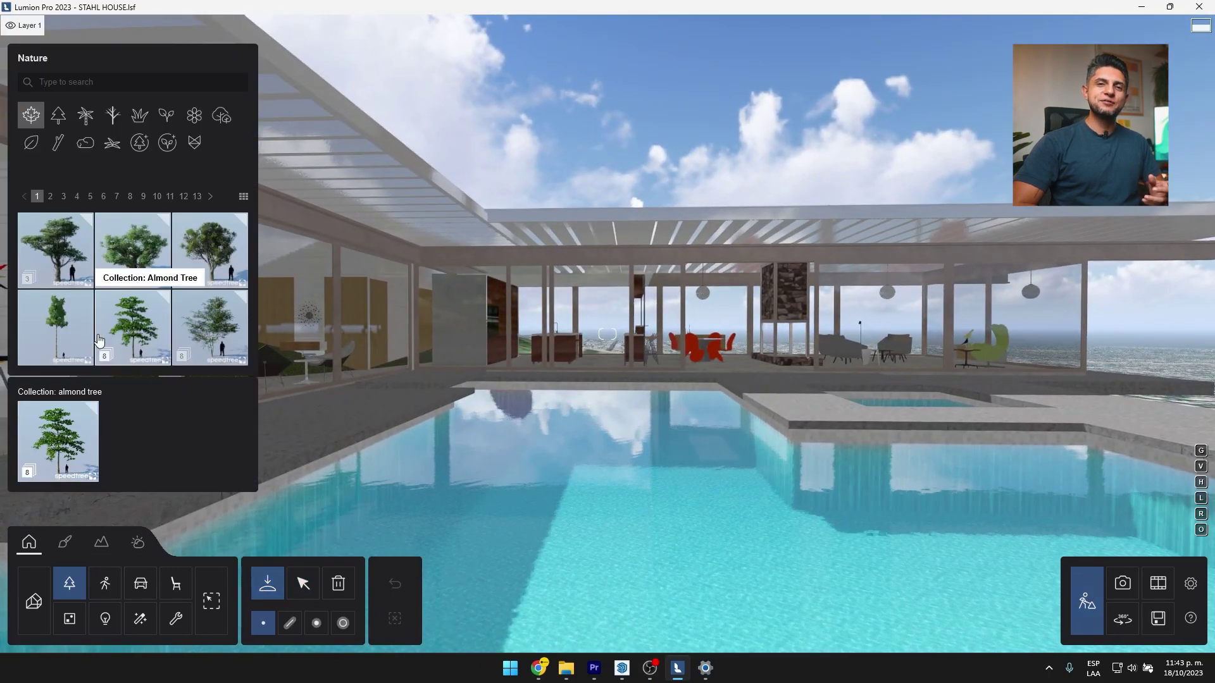
left_click(71, 334)
key("q")
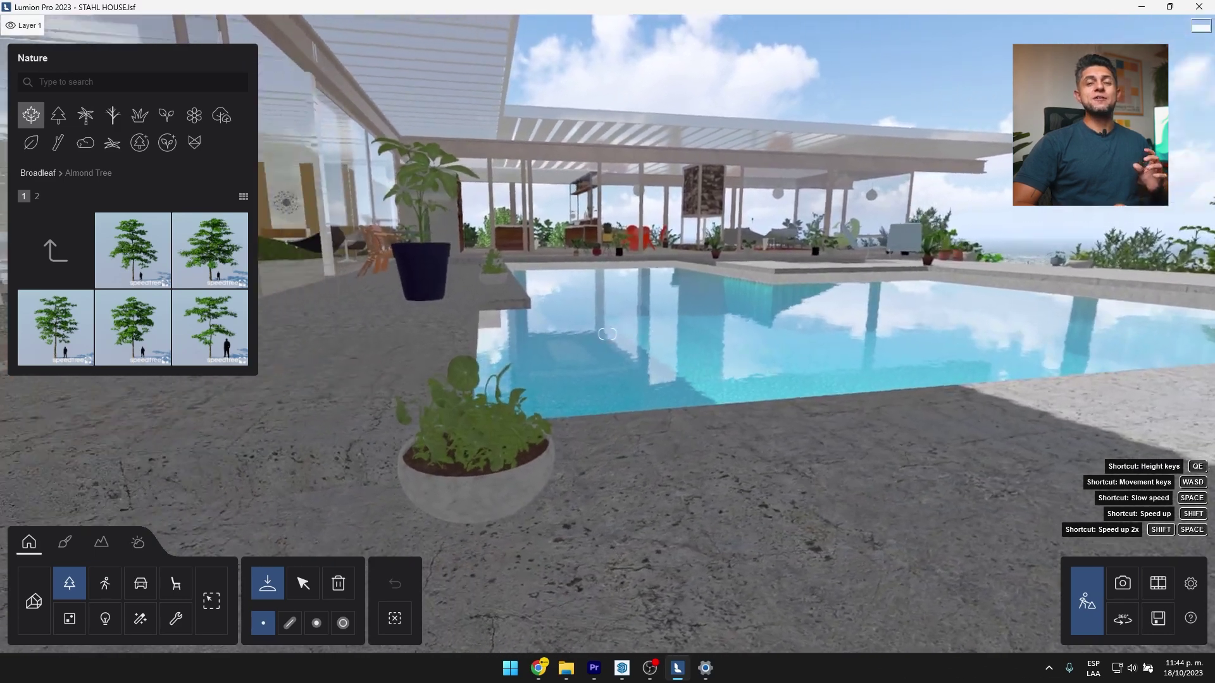
key("w")
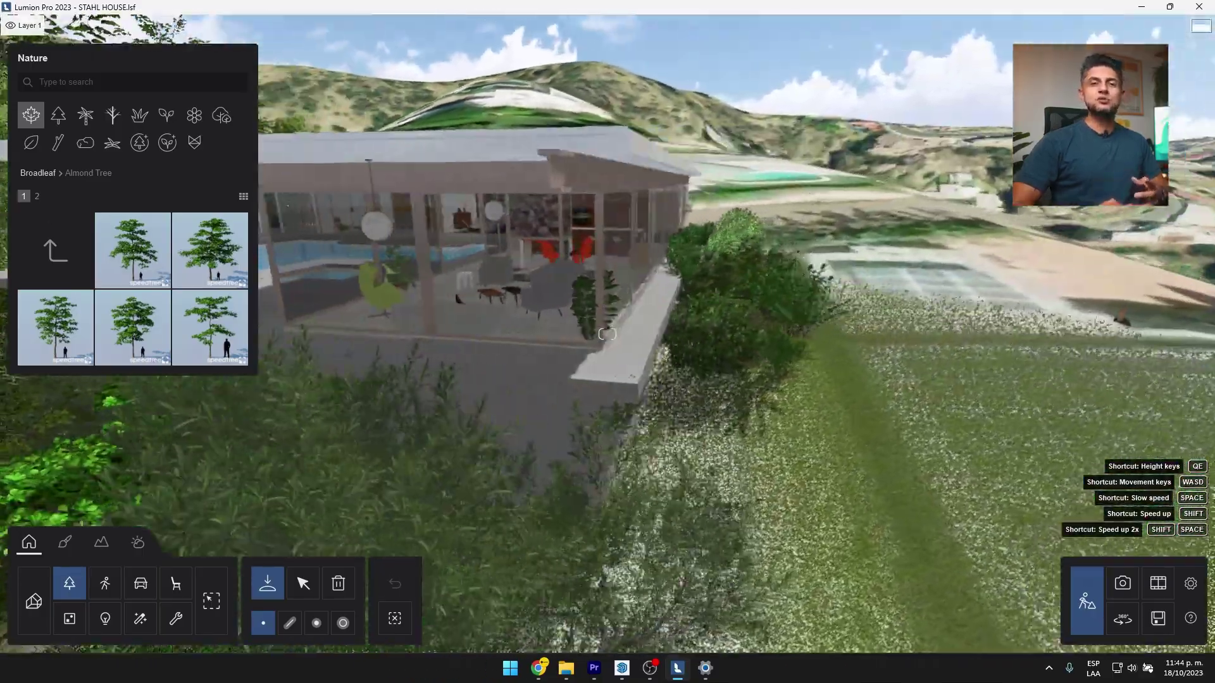
key("q")
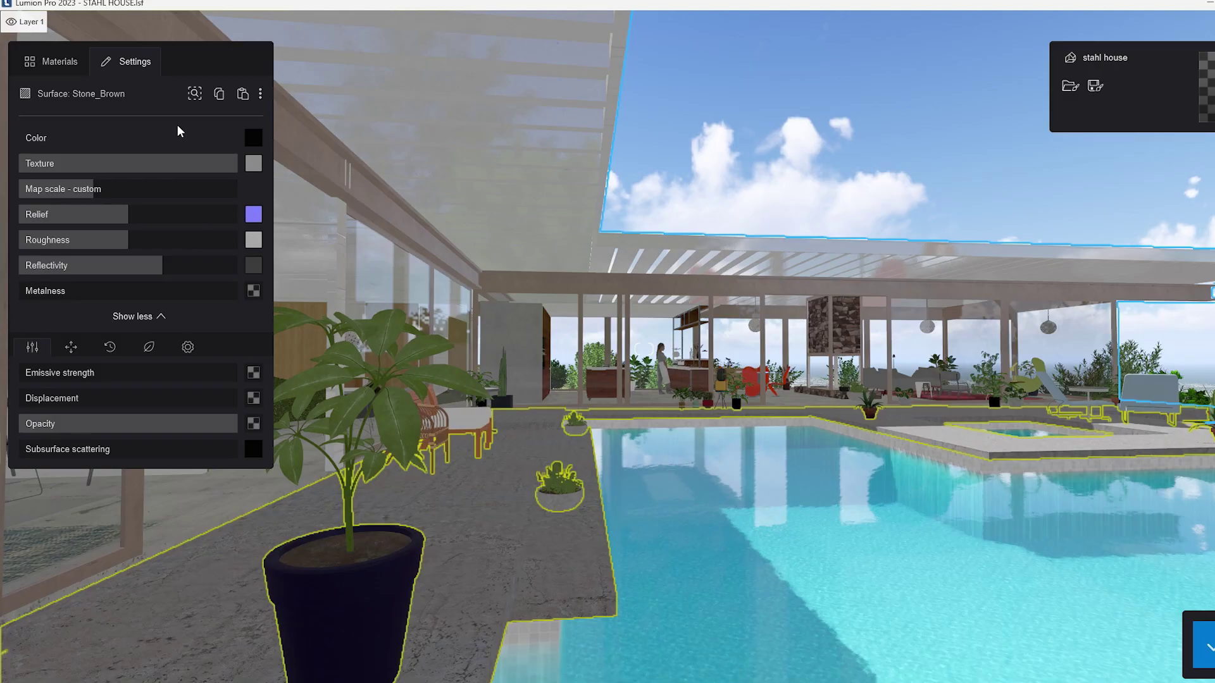
Step: Select the pool surface and set its Lightup water color to 29%
left_click(677, 217)
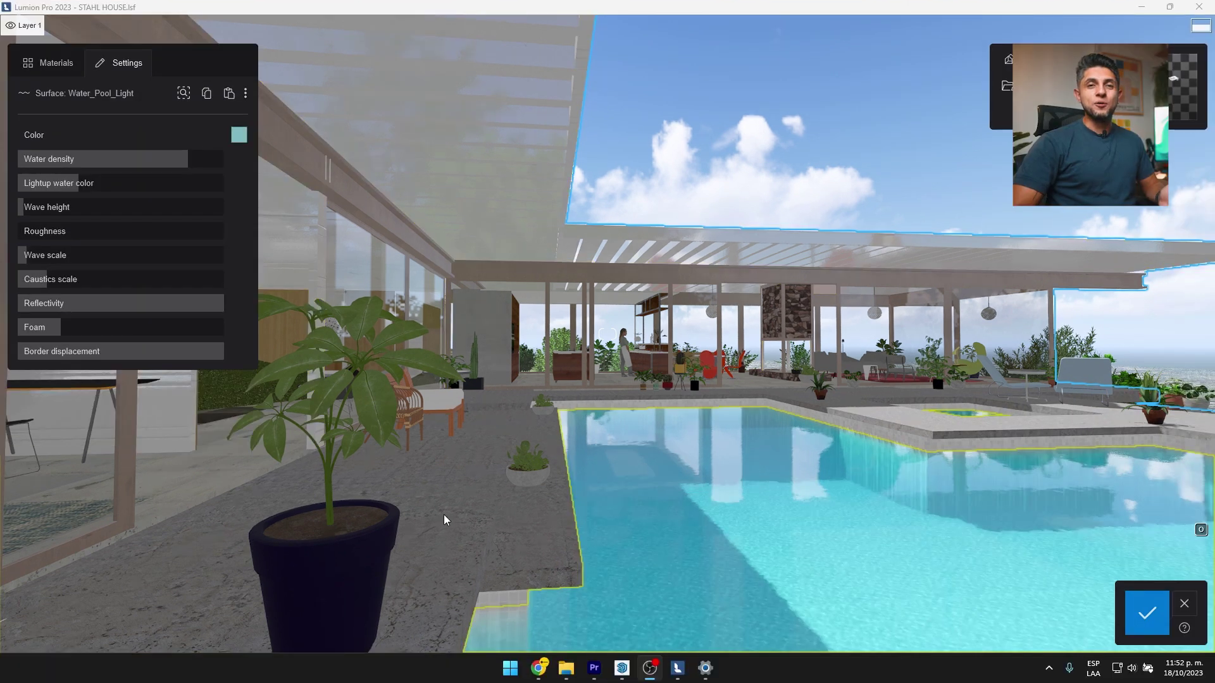
right_click_drag(692, 504, 748, 491)
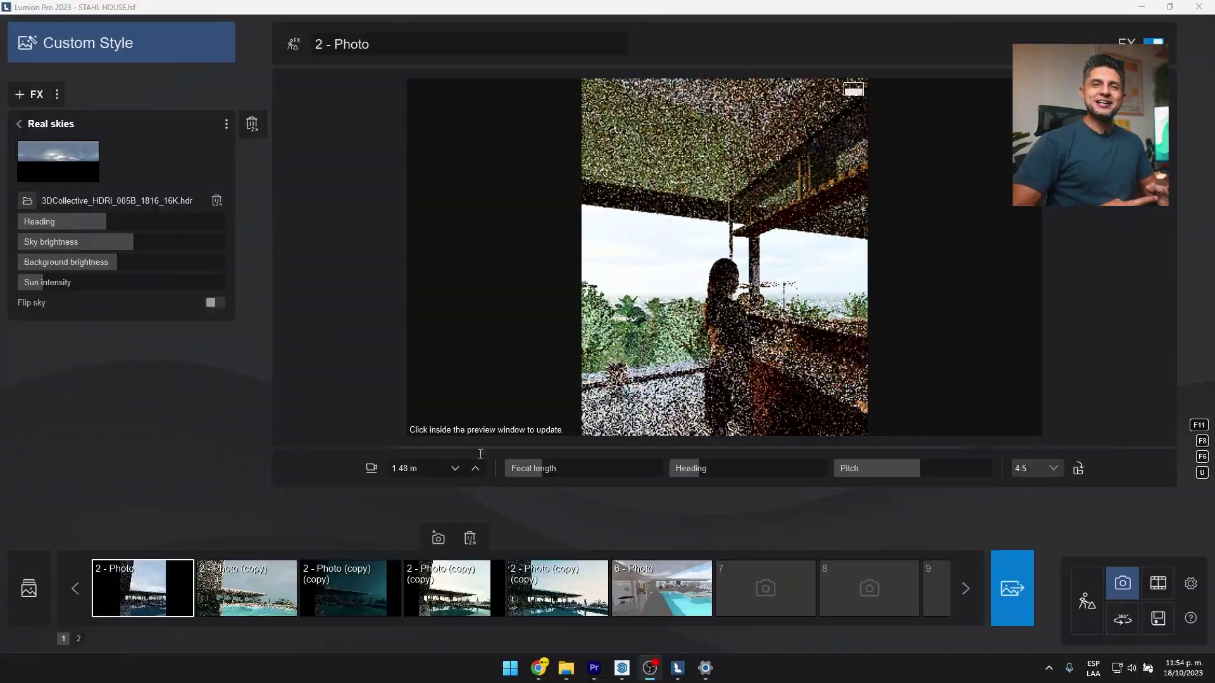
Step: Tilt the camera down toward the pool and move it back and up to 1.43 m
key("s")
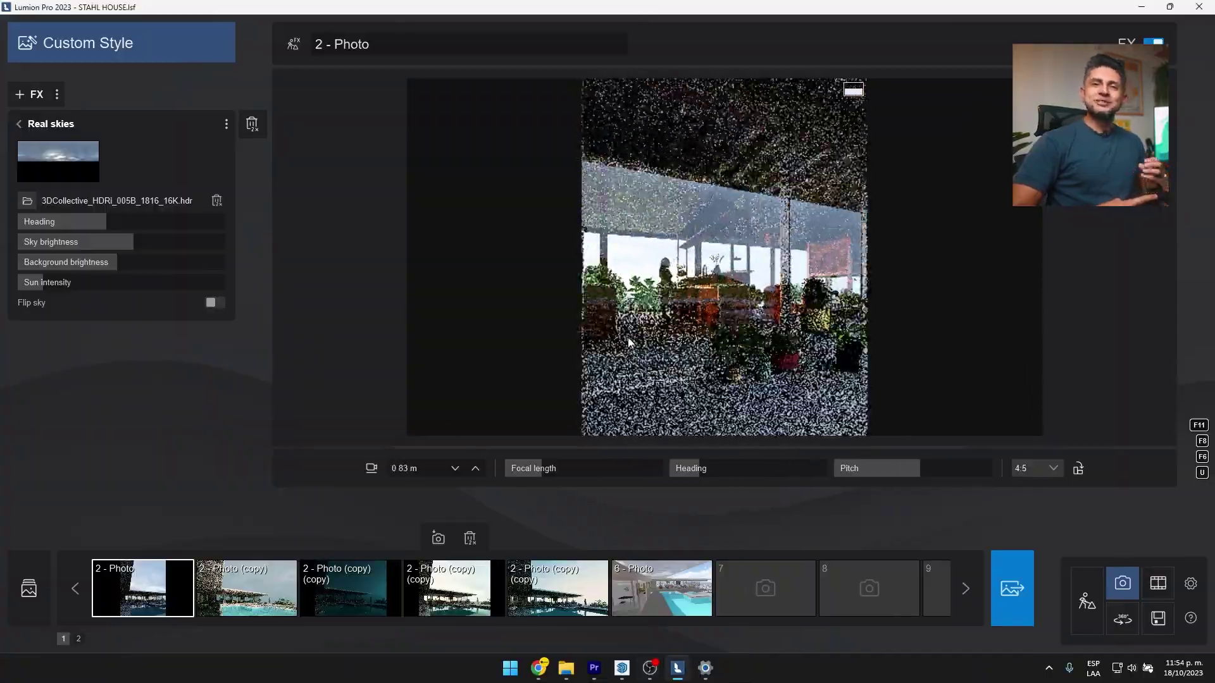
right_click_drag(627, 337, 627, 399)
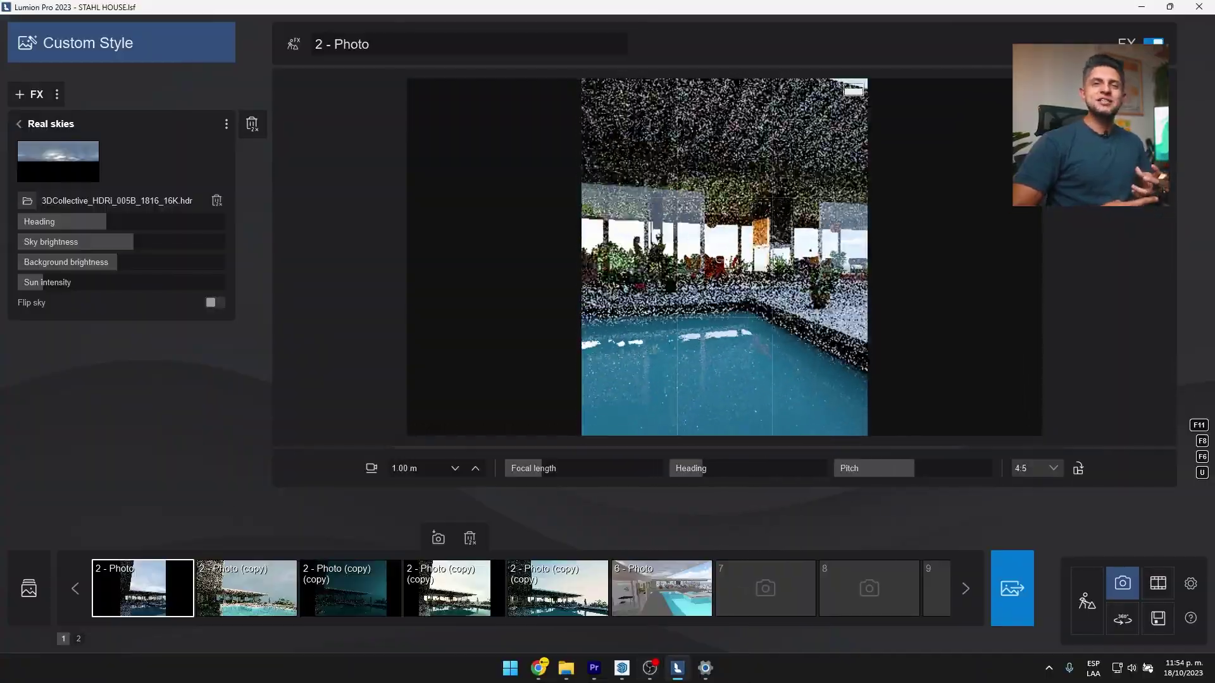
key("s")
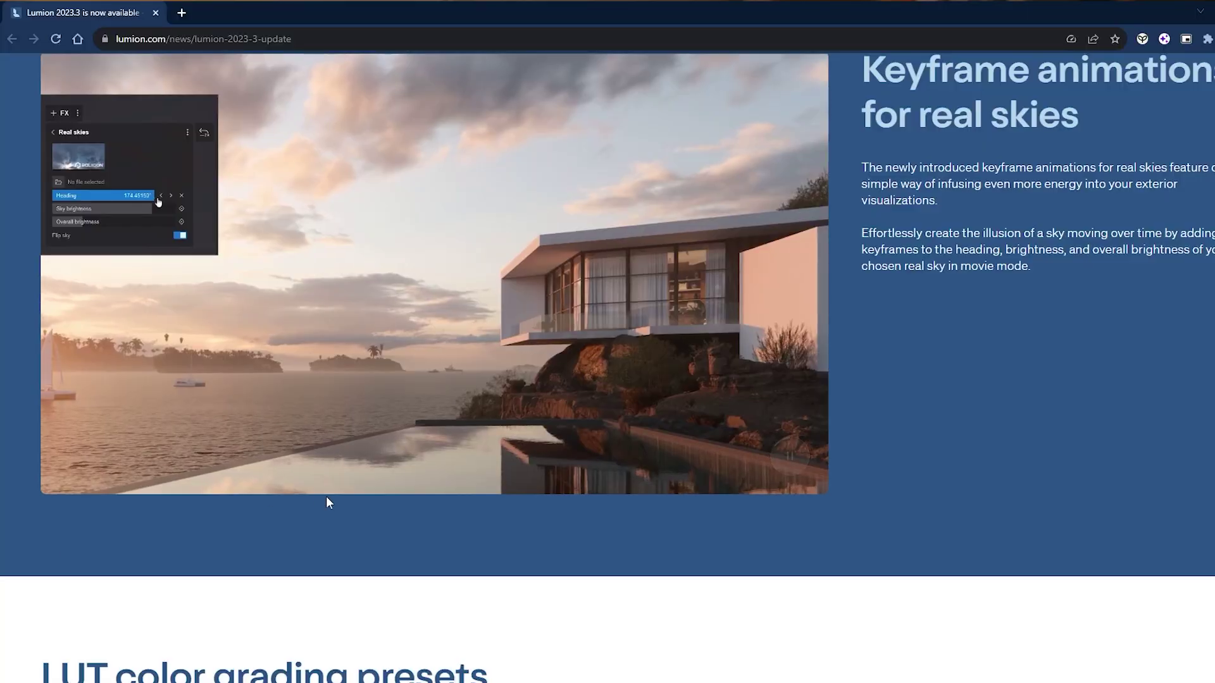
scroll(326, 497, "down", 1)
scroll(326, 496, "down", 2)
scroll(325, 500, "down", 2)
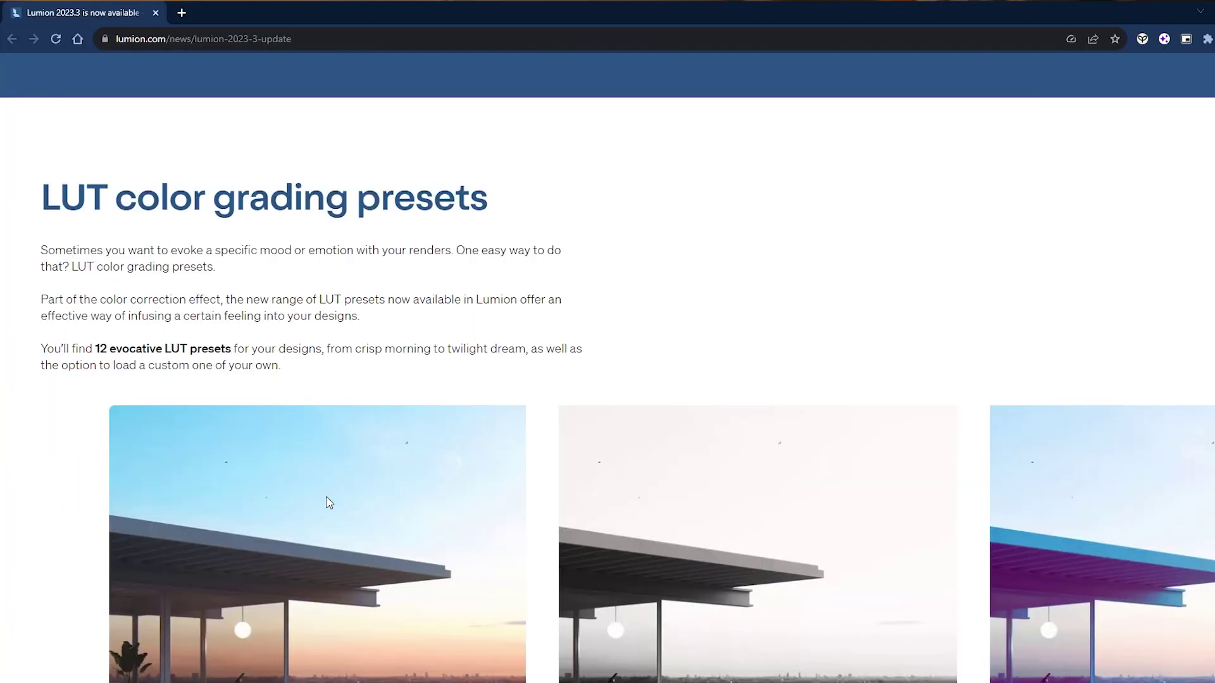
scroll(326, 500, "down", 1)
scroll(326, 501, "down", 2)
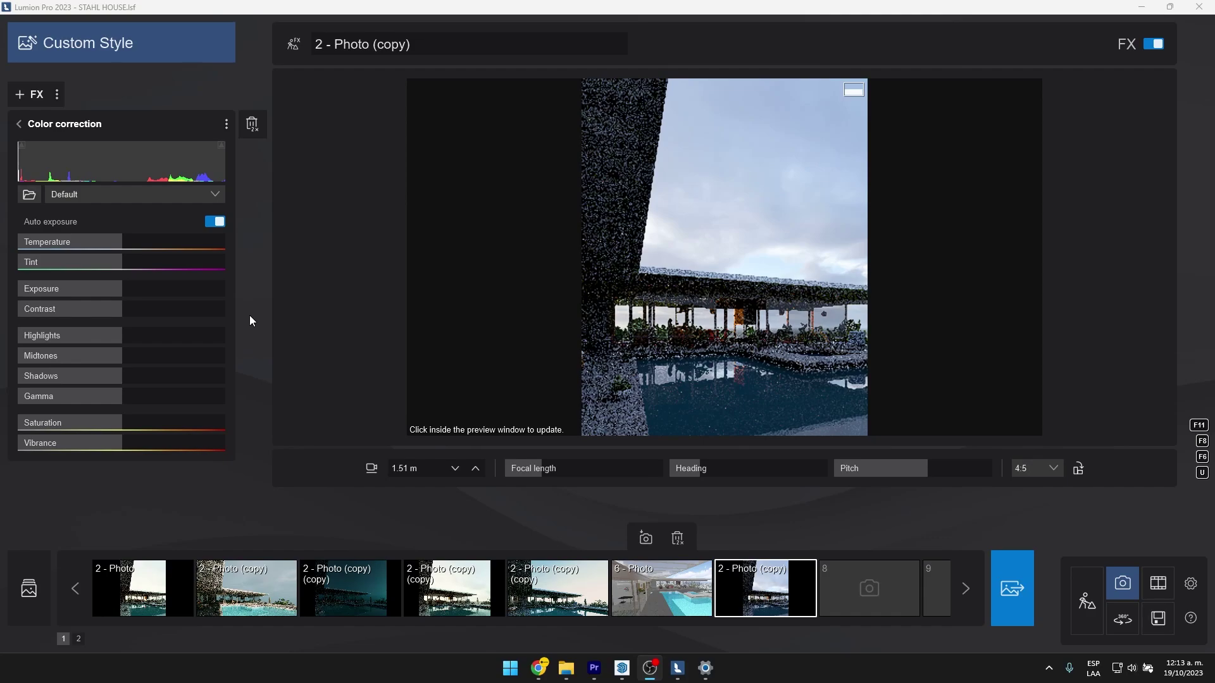
Step: Browse the Color correction presets and load the custom Cine-4 Film 01 LUT
left_click(117, 194)
left_click(118, 222)
left_click(215, 194)
left_click(118, 235)
left_click(117, 194)
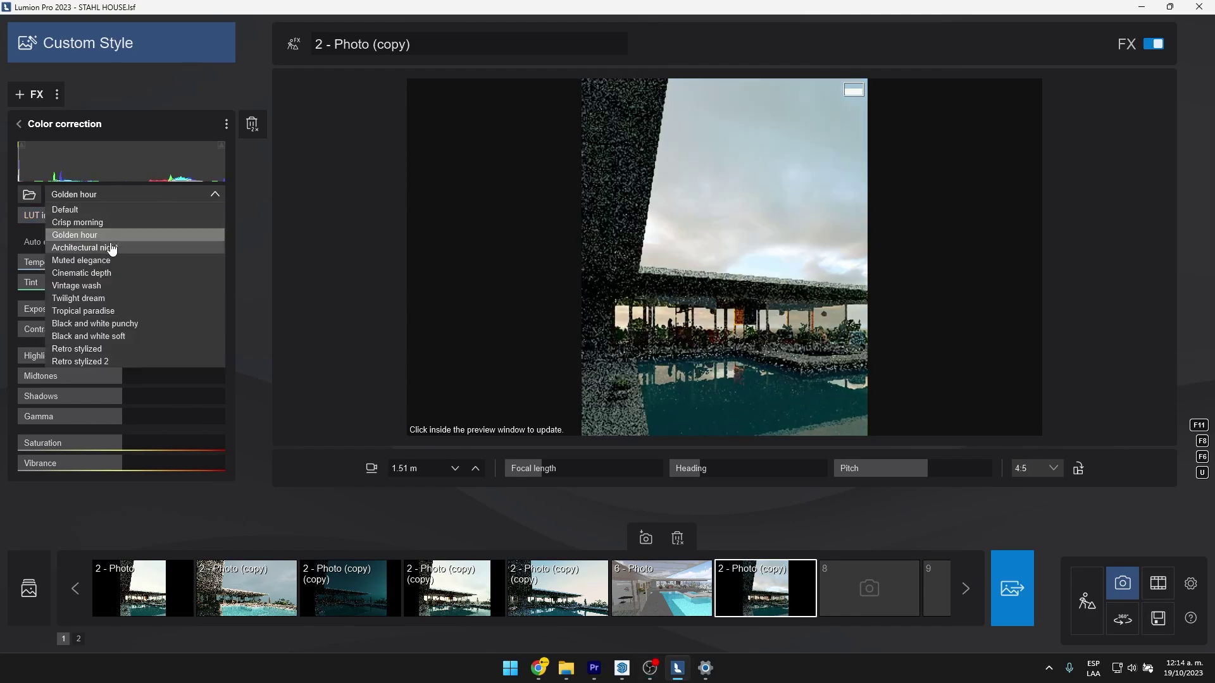
left_click(111, 246)
left_click(118, 194)
left_click(118, 247)
left_click(118, 194)
left_click(157, 283)
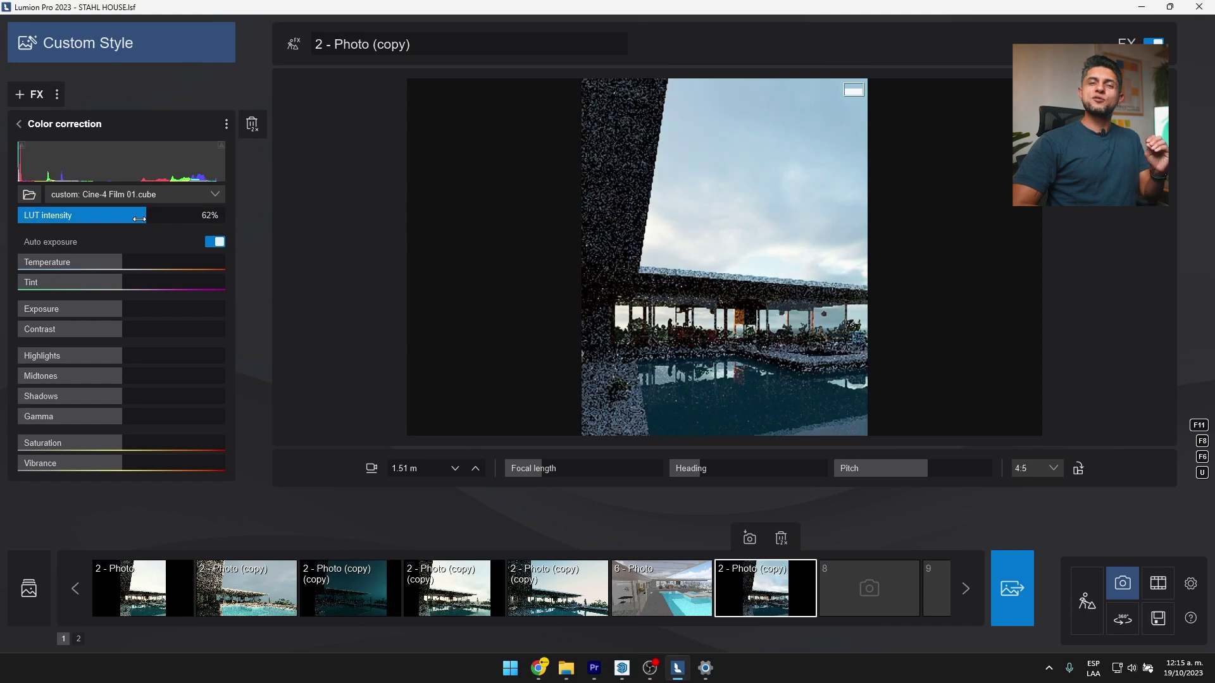
left_click(637, 267)
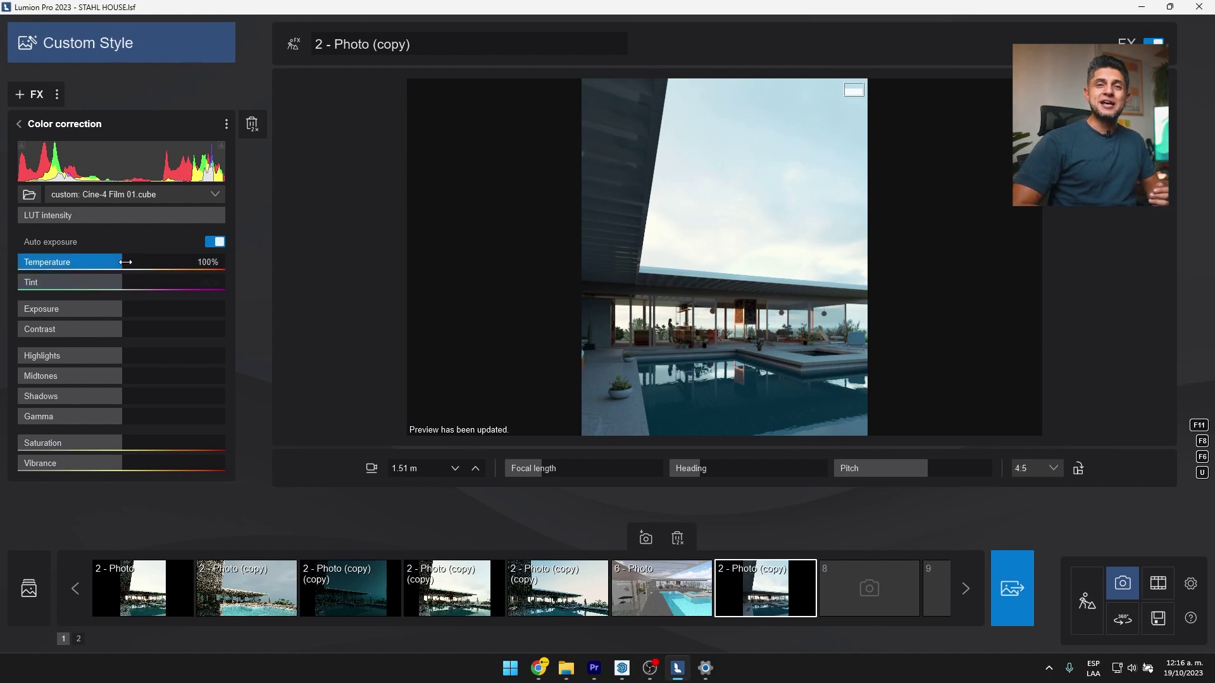
Step: Warm the temperature, raise exposure and boost vibrance, refreshing the preview
mouse_move(125, 261)
left_mouse_down()
mouse_move(152, 262)
mouse_move(101, 282)
mouse_move(161, 262)
left_mouse_up()
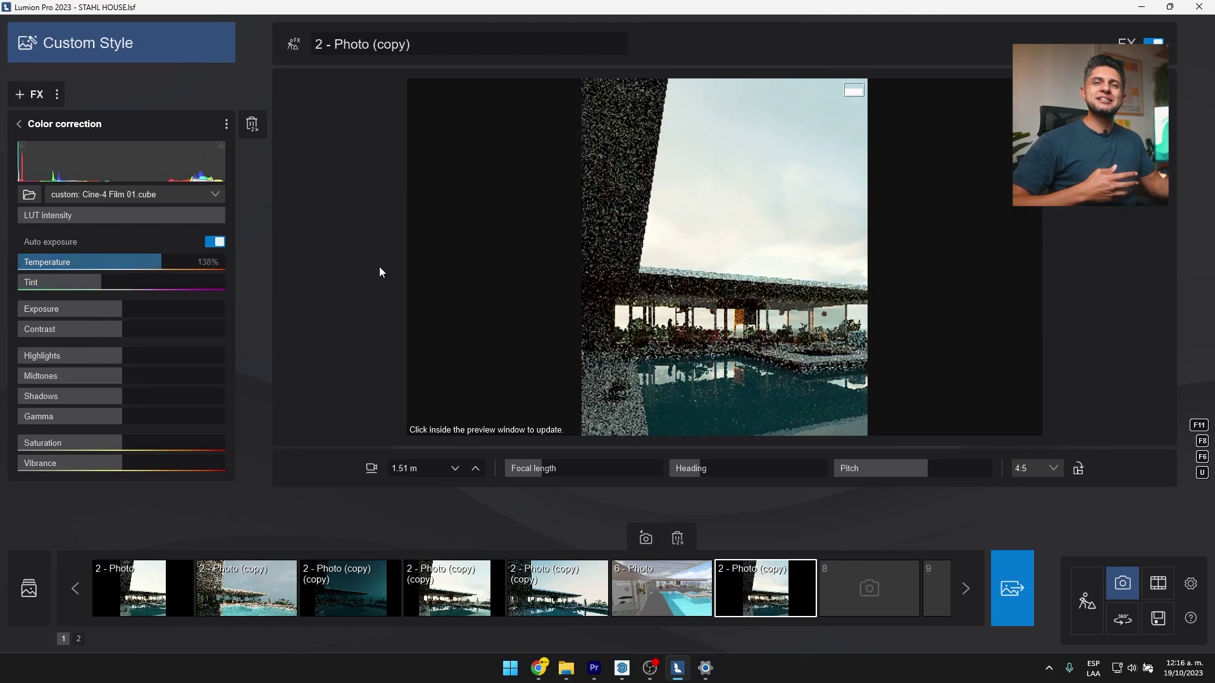
left_click(591, 259)
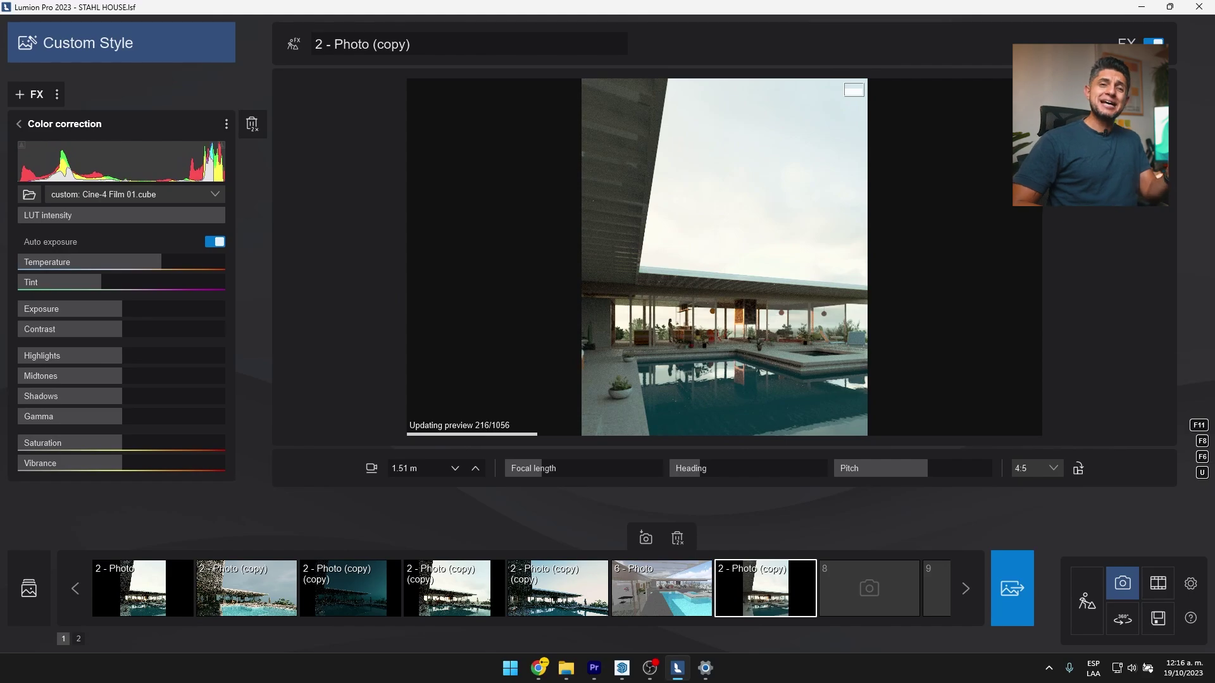
mouse_move(123, 308)
left_mouse_down()
mouse_move(136, 308)
mouse_move(127, 329)
mouse_move(144, 357)
left_mouse_up()
left_click_drag(121, 463, 144, 464)
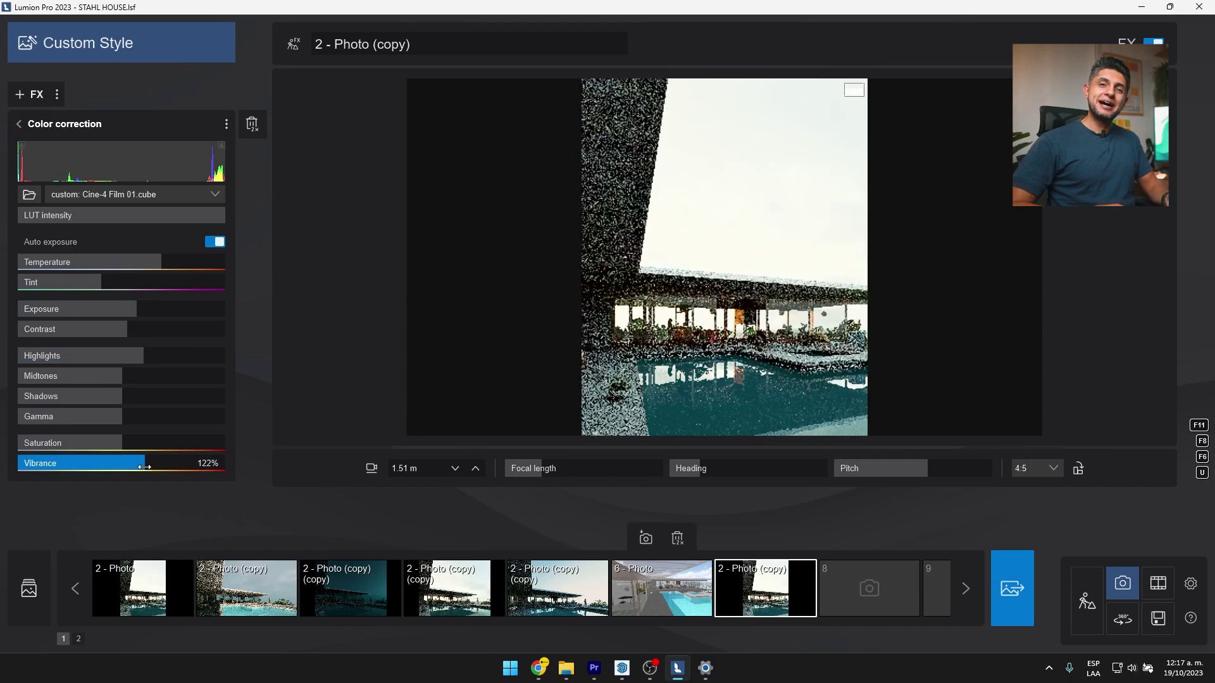
left_click(623, 267)
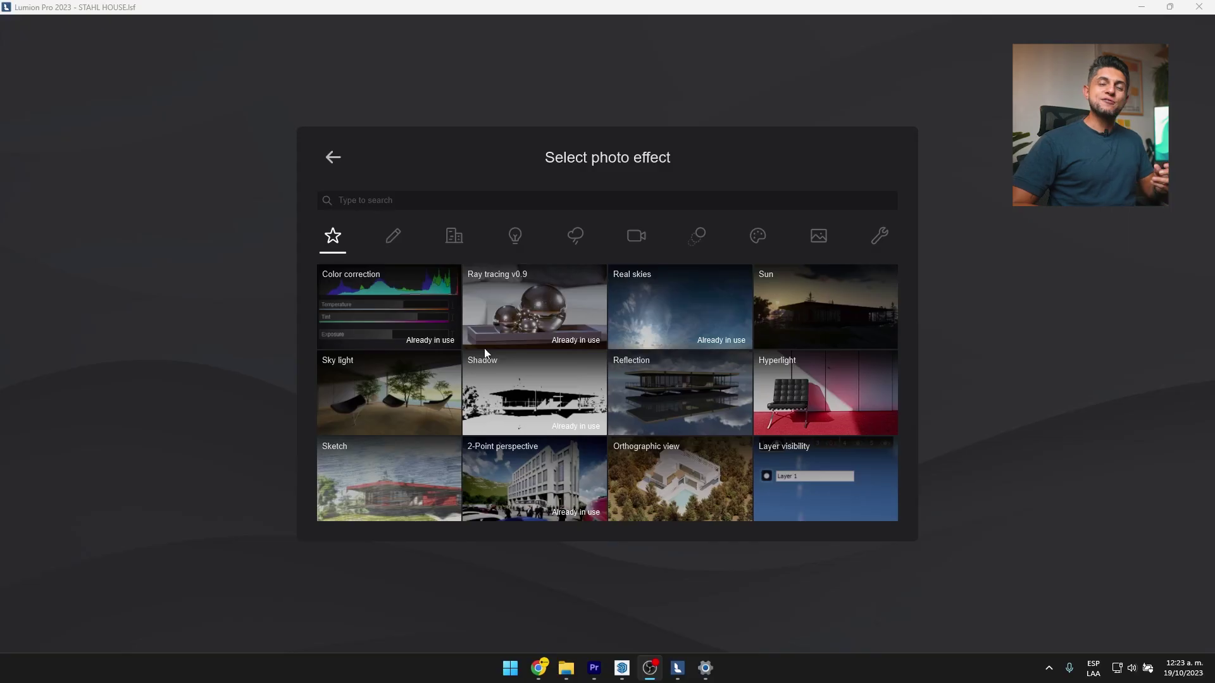
Step: Add a Weather Fog effect to '2 - Photo' with brighter, pale pinkish fog
left_click(573, 237)
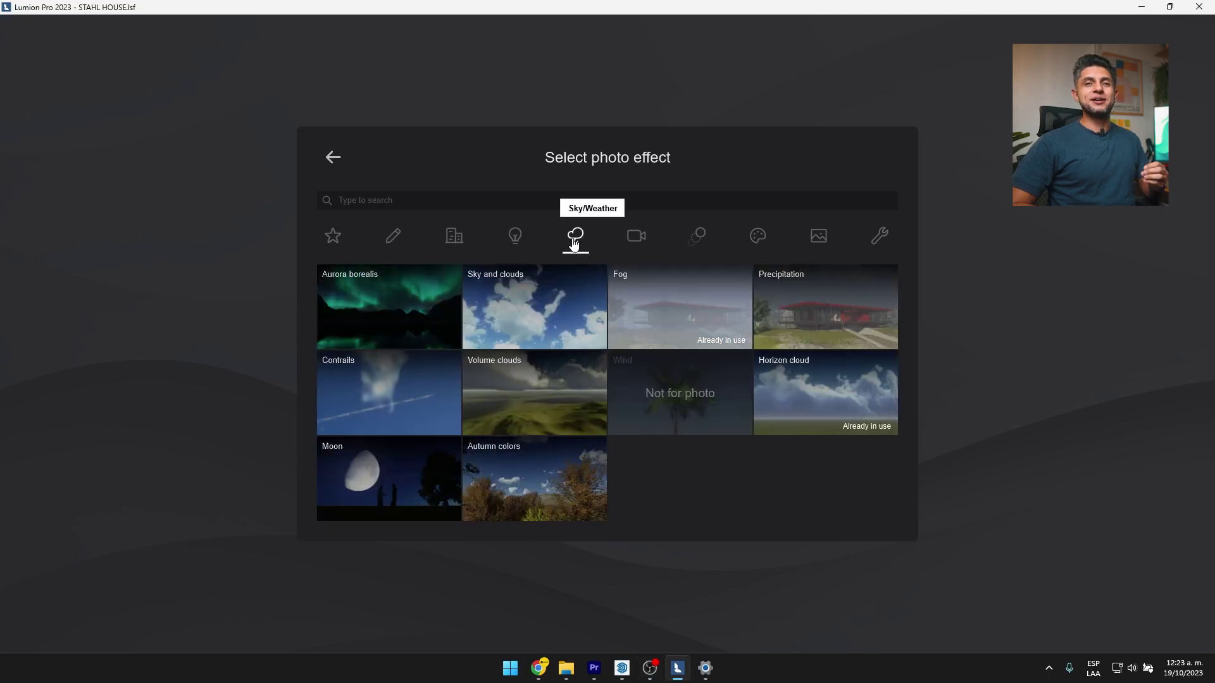
left_click(666, 312)
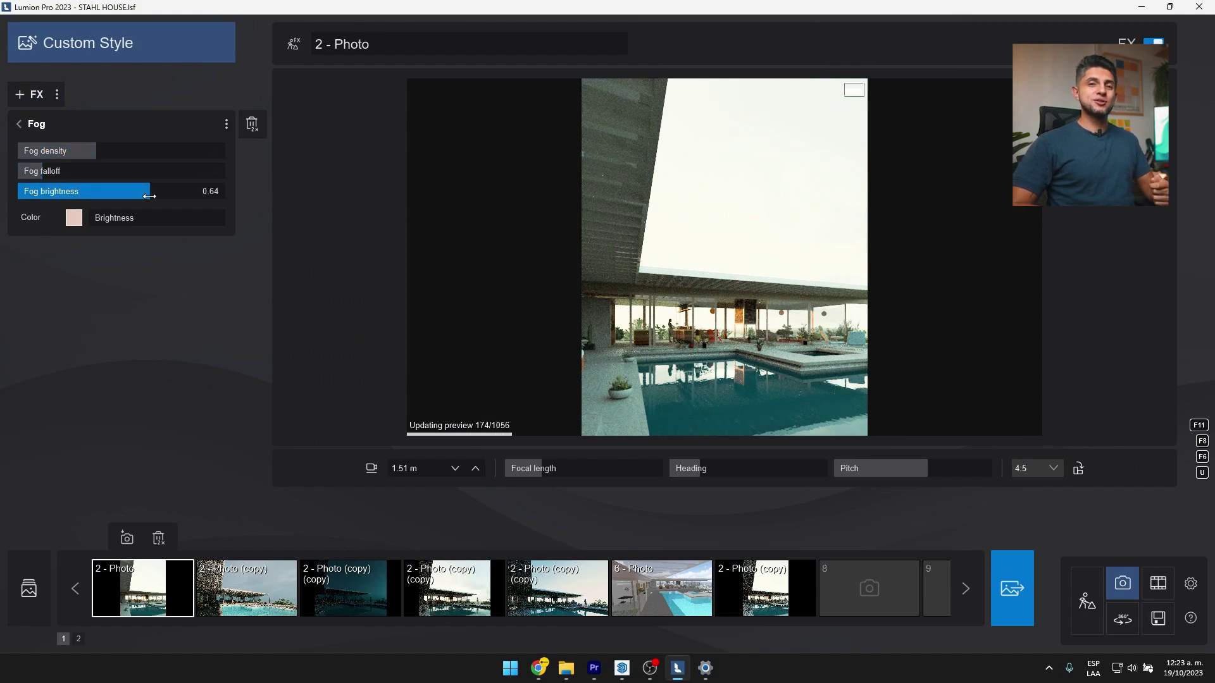
left_click(75, 217)
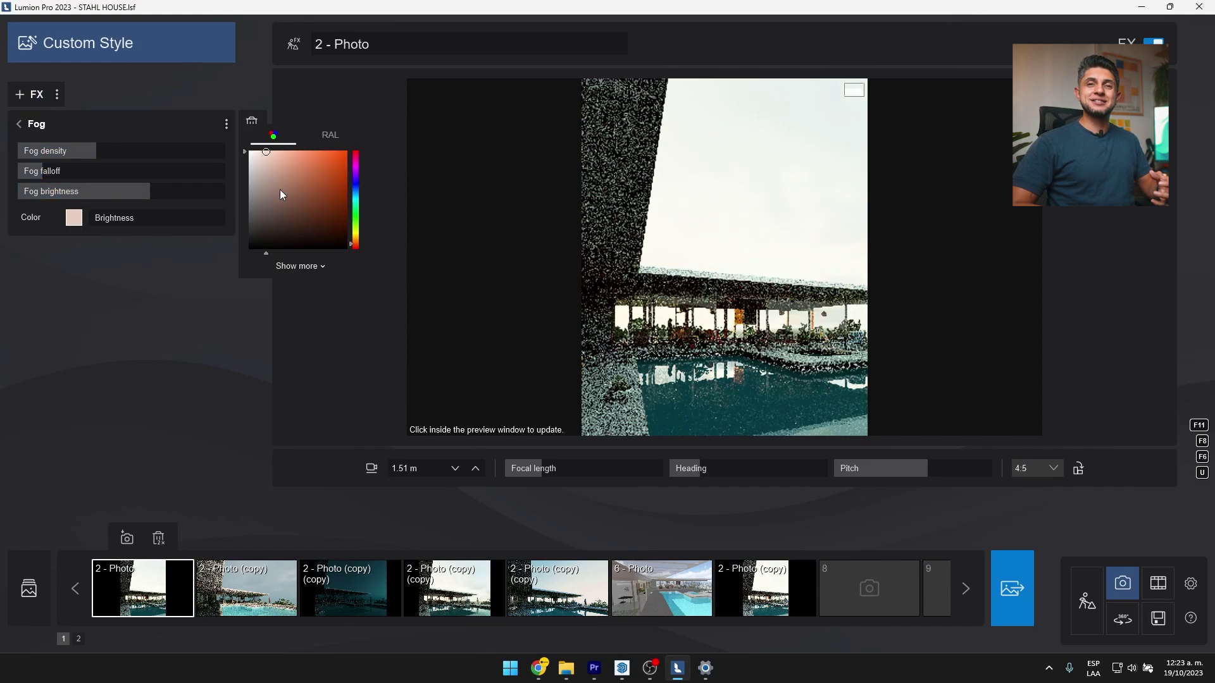
left_click(607, 286)
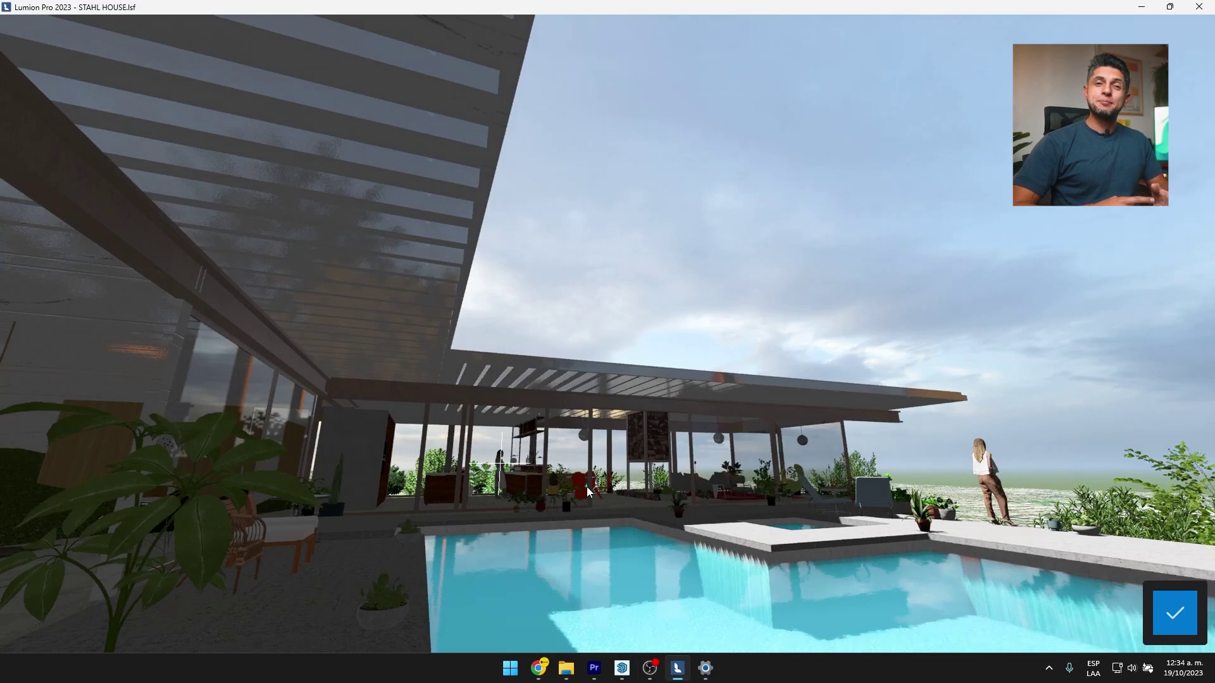
Step: Confirm the depth-of-field focus point and raise the blur Amount slightly
left_click(1175, 614)
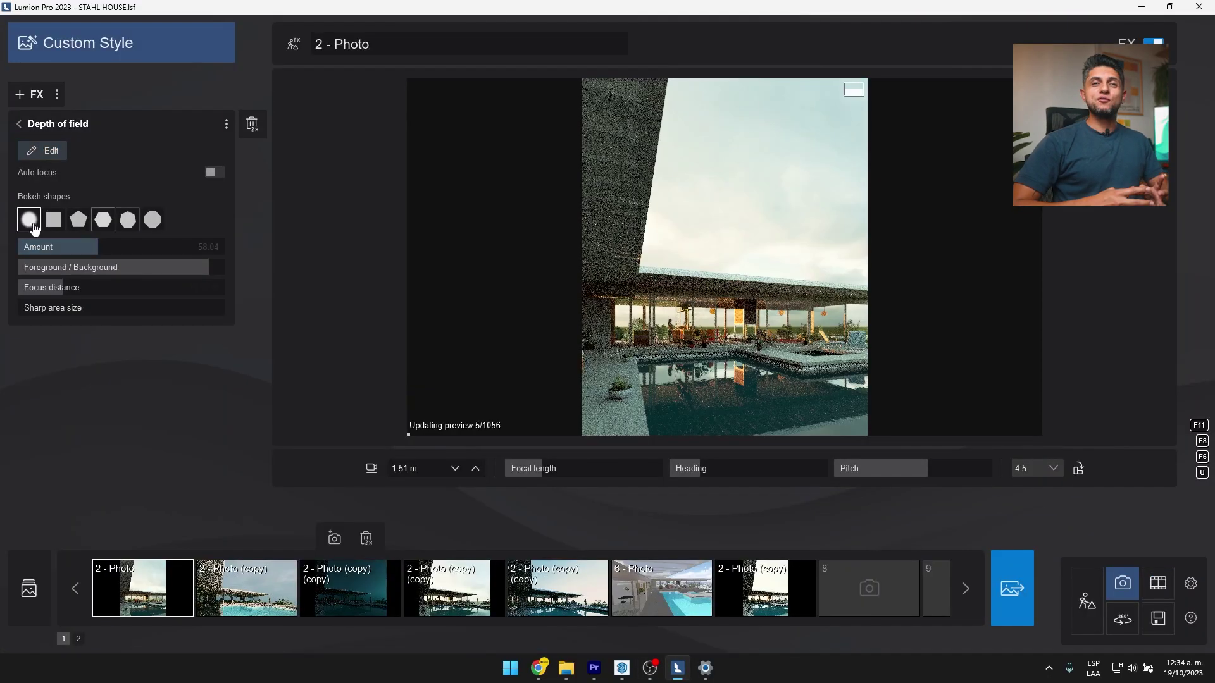
left_click(717, 301)
left_click(104, 248)
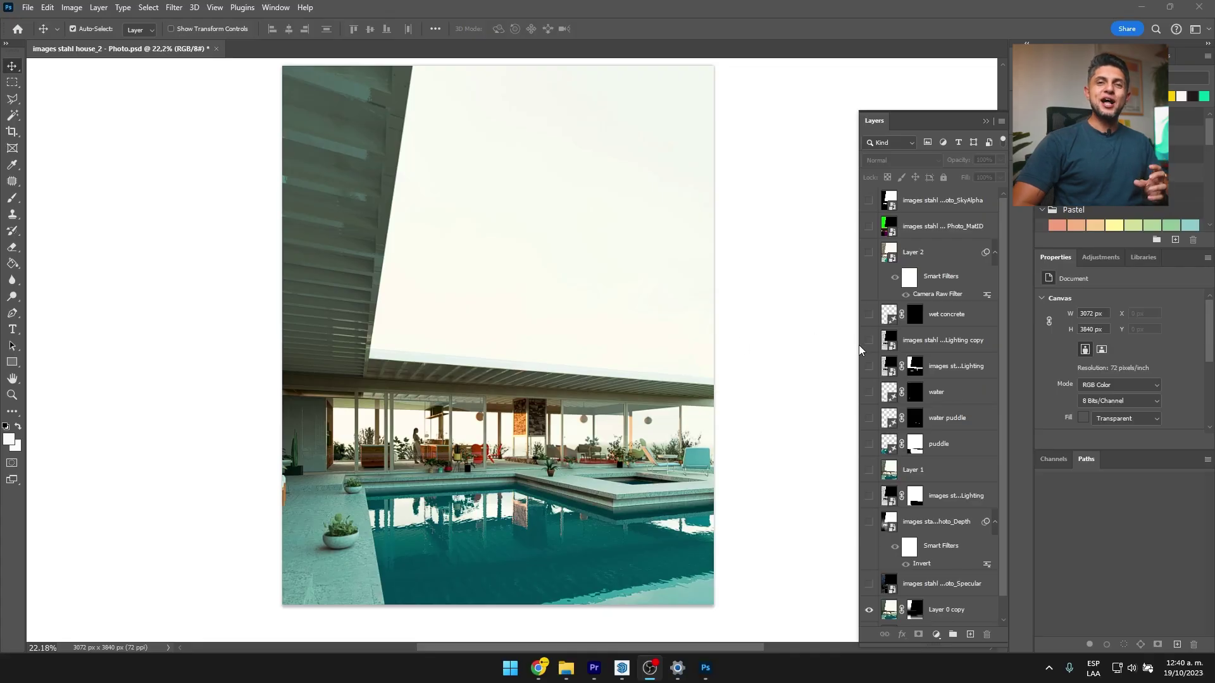
Step: Magic Wand-select the green roof area on the MatID pass, then hide MatID
left_click(868, 341)
left_click(869, 225)
left_click(930, 226)
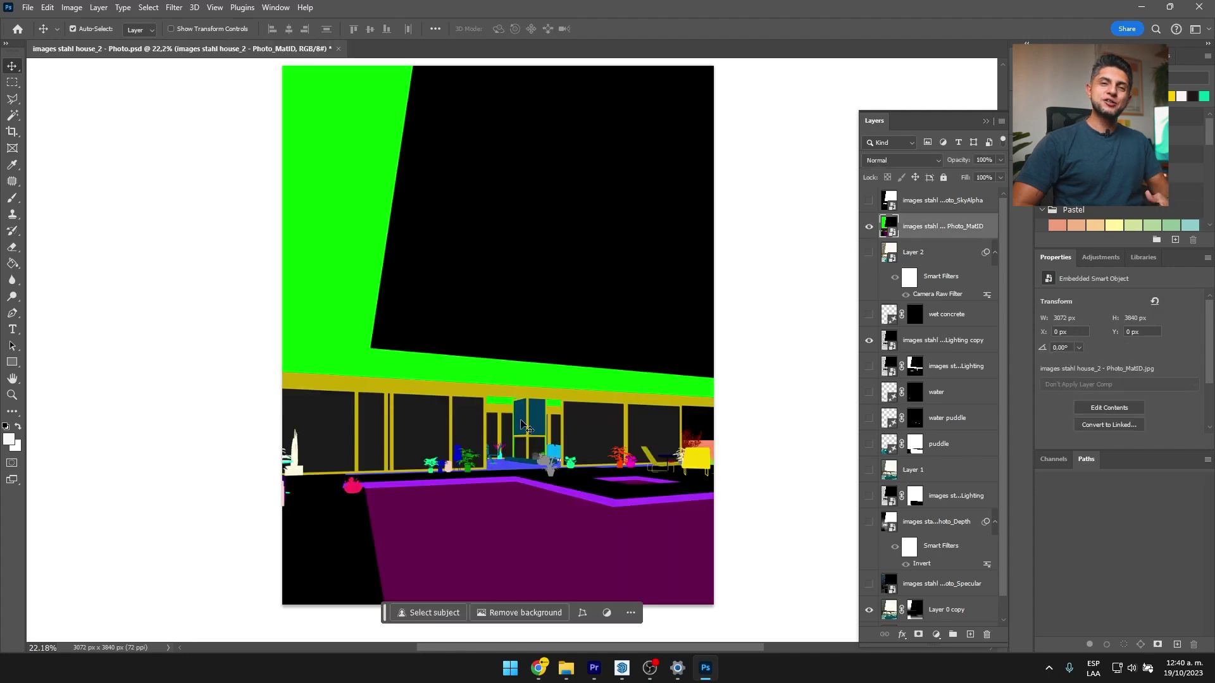
key("w")
left_click(499, 371)
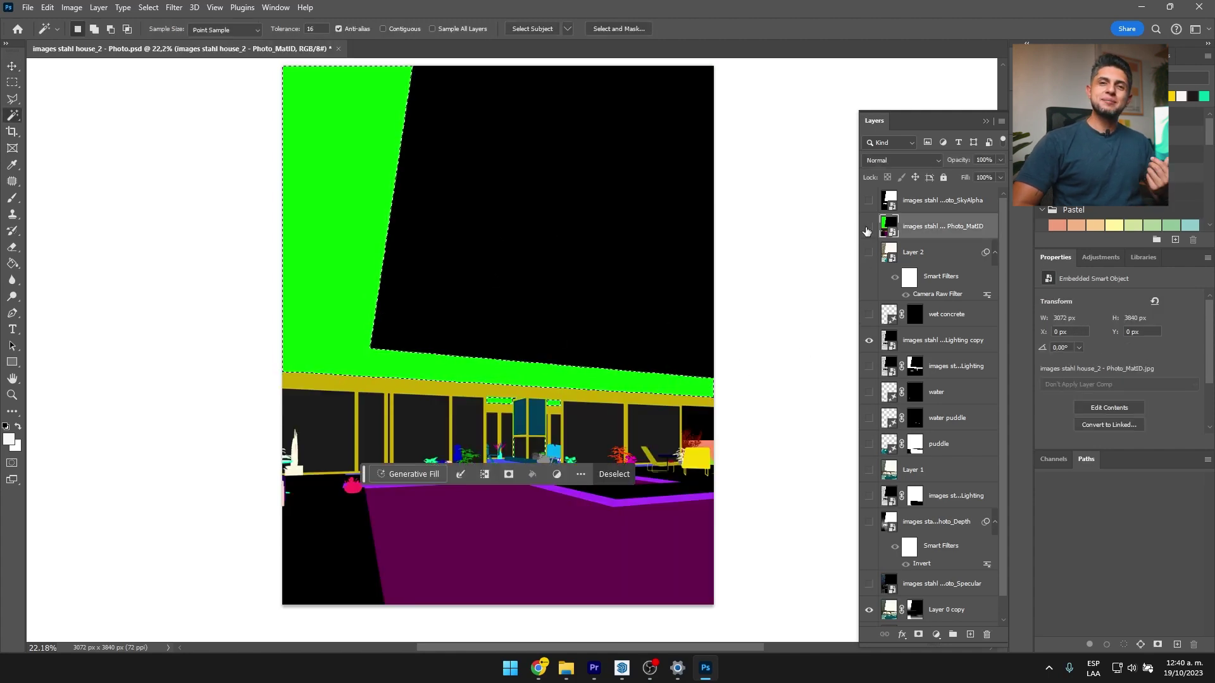
left_click(867, 226)
Step: Mask the Lighting copy layer to the roof selection, using Lighten at about 20% opacity
left_click(944, 339)
left_click(918, 634)
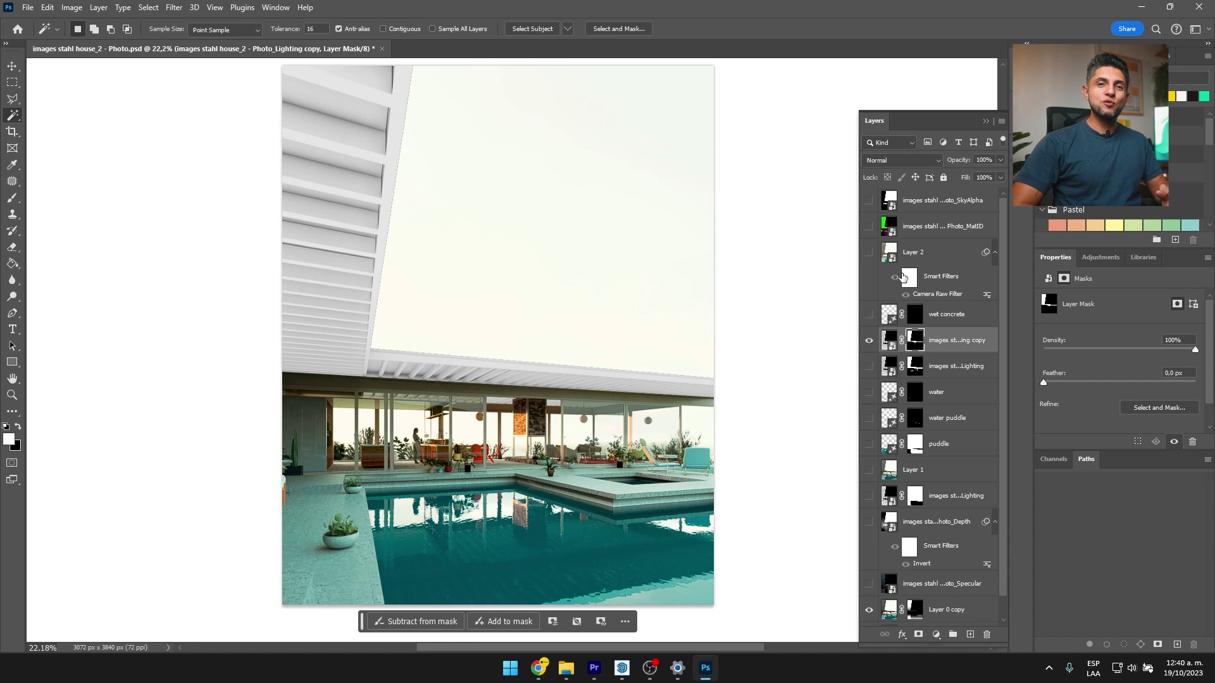
left_click(892, 158)
left_click(896, 263)
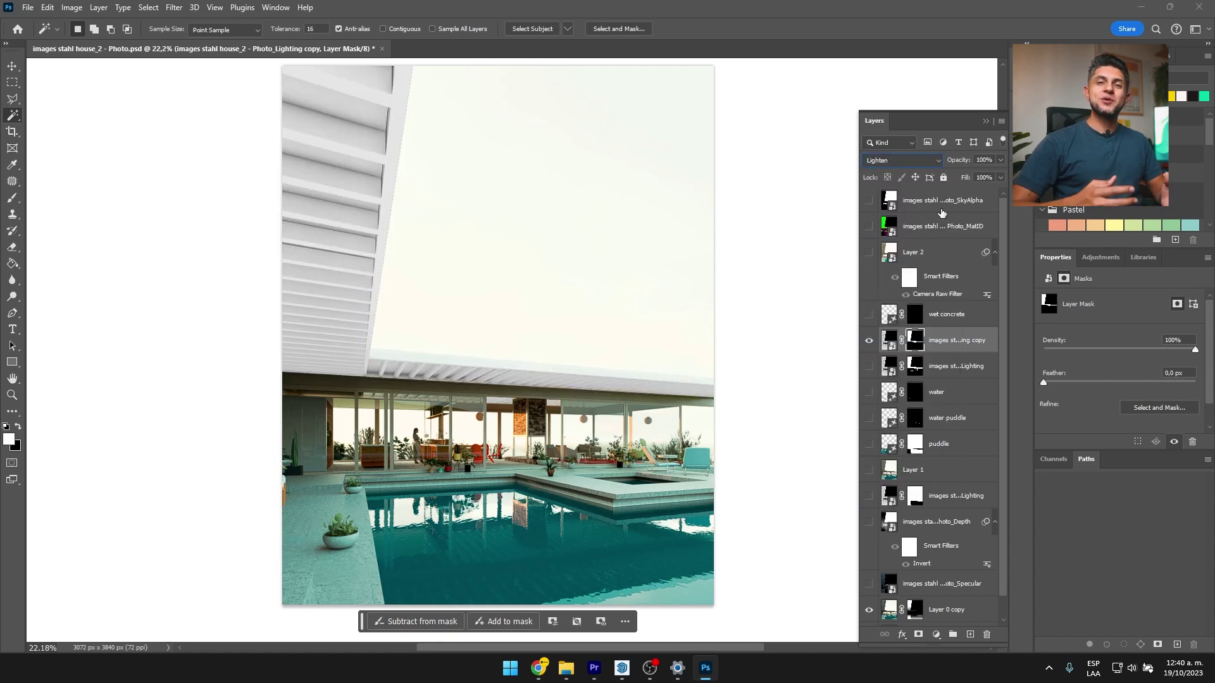
left_click_drag(961, 161, 798, 162)
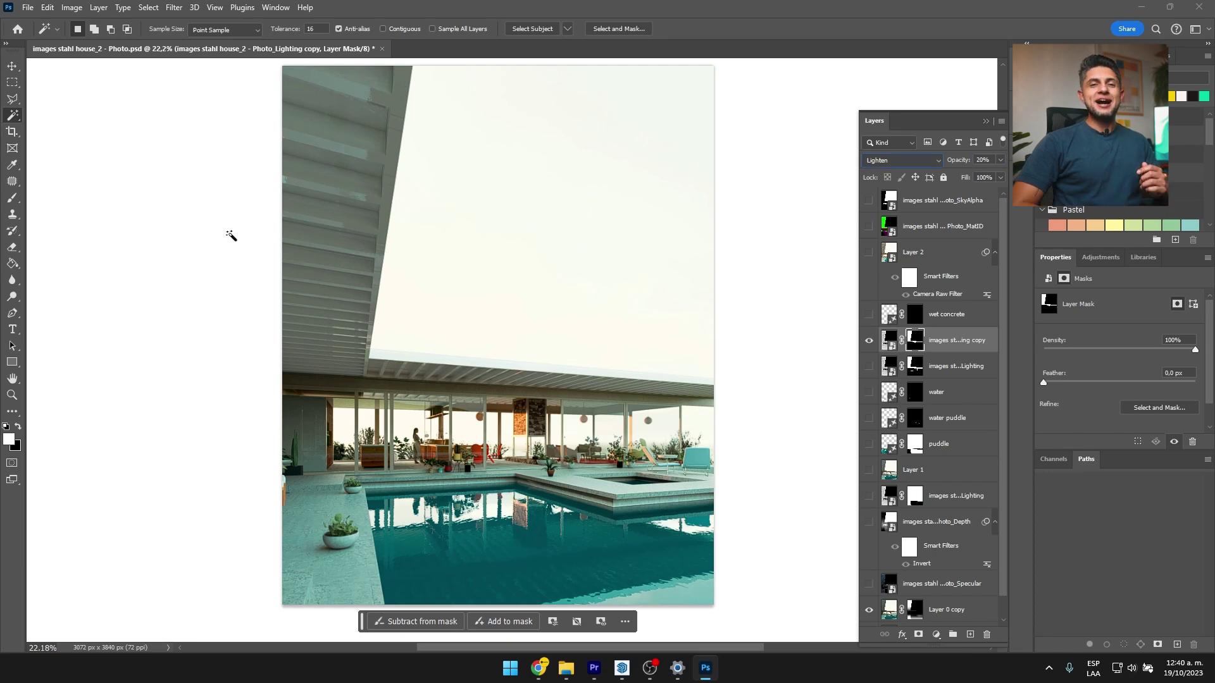
left_click(911, 252)
left_click(173, 7)
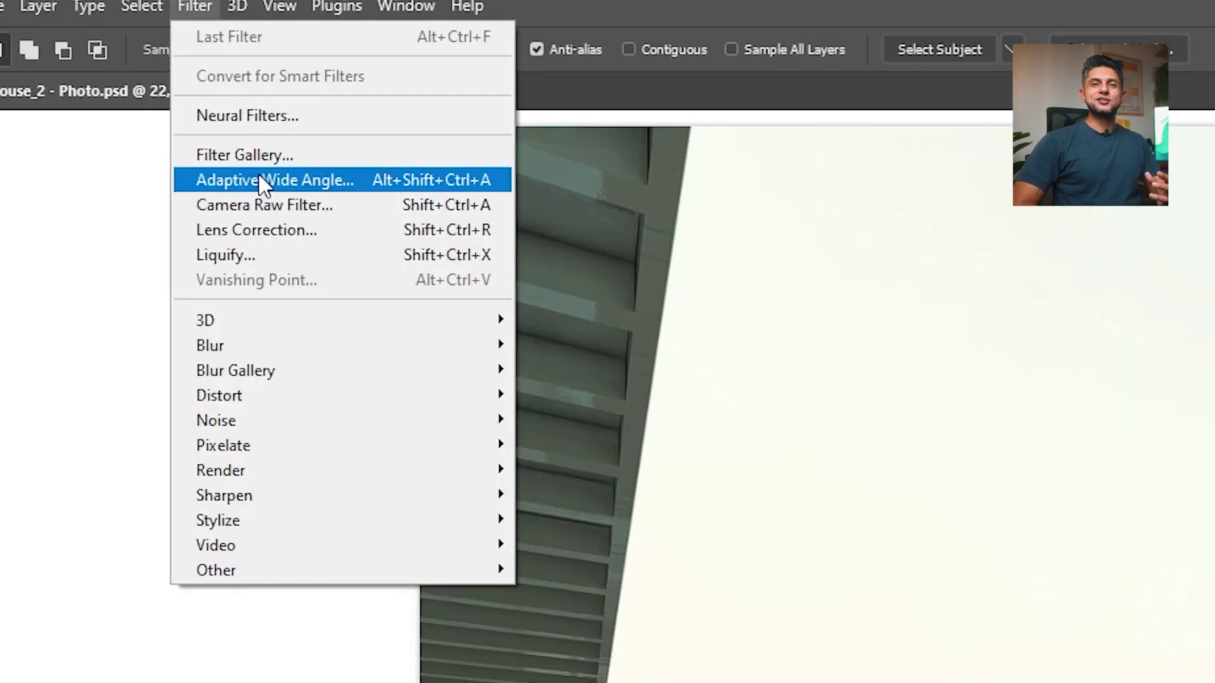
Step: In Camera Raw on Layer 2, deepen blacks, shift tint to magenta, tweak texture, add haze
left_click(211, 102)
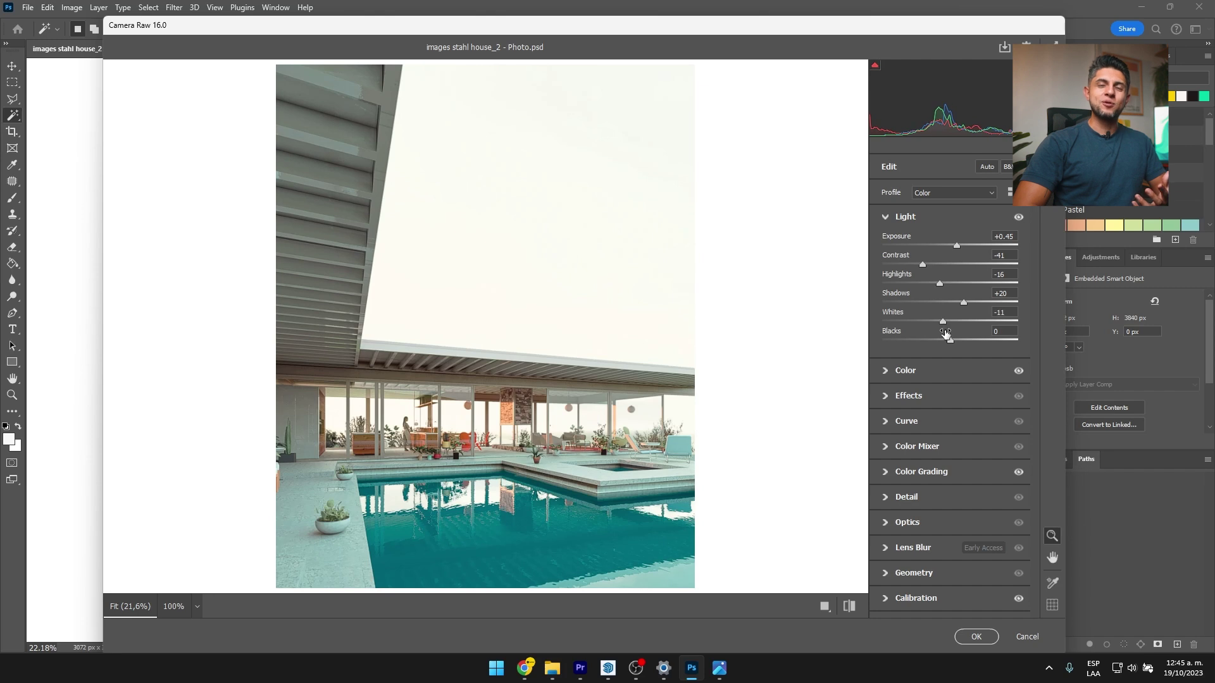
left_click_drag(947, 344, 943, 344)
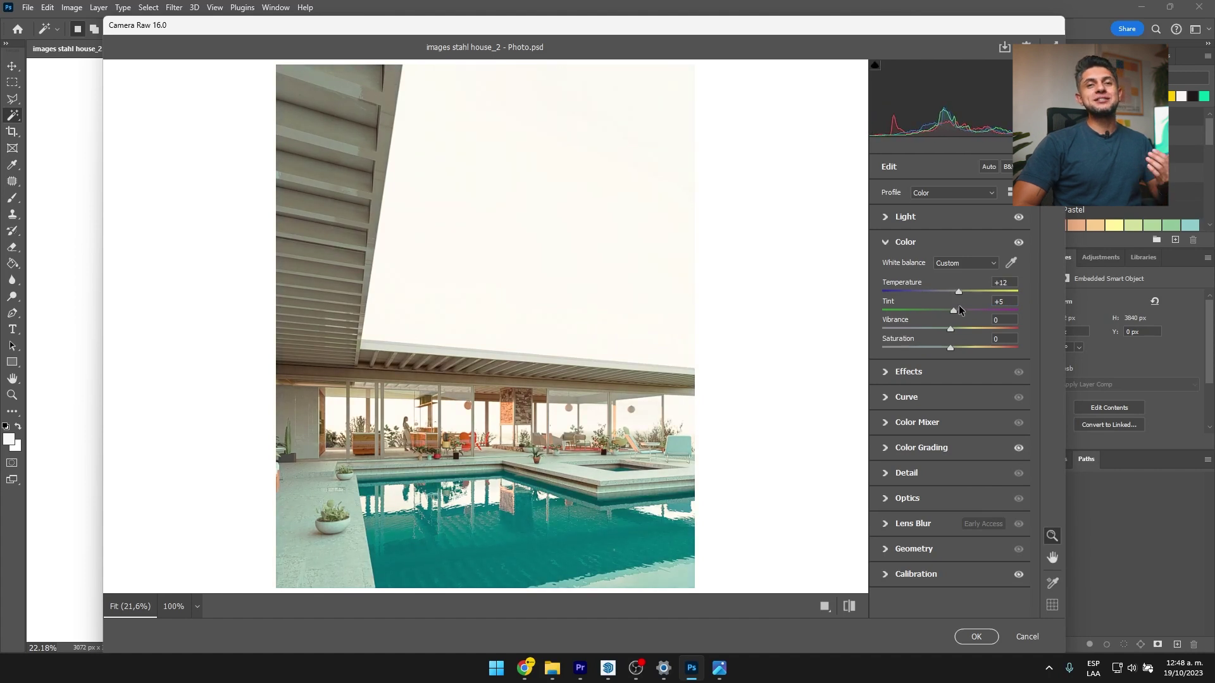
left_click_drag(952, 310, 957, 328)
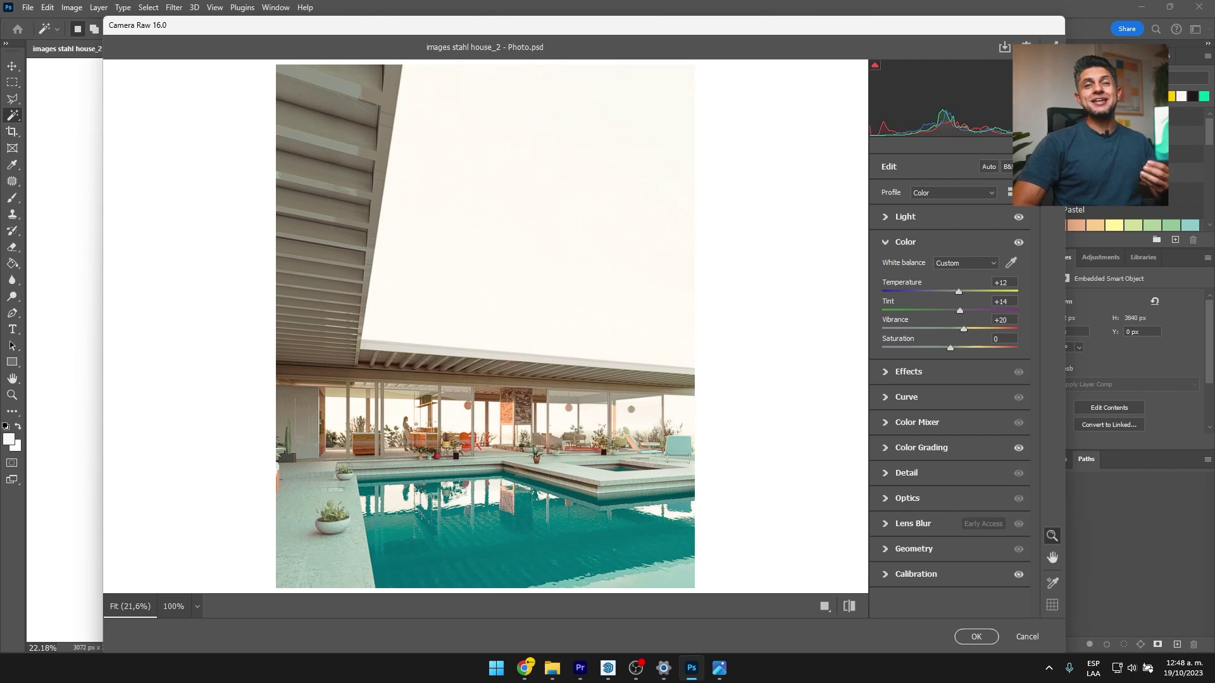
left_click_drag(961, 297, 961, 297)
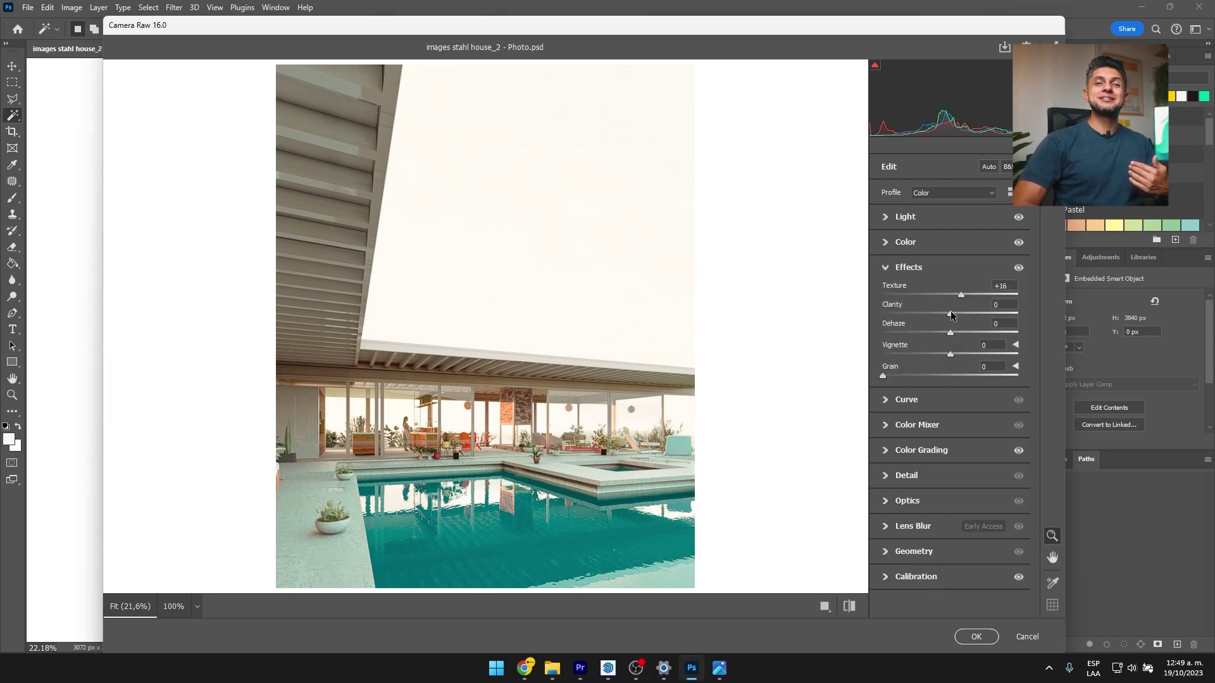
left_click_drag(953, 329, 944, 330)
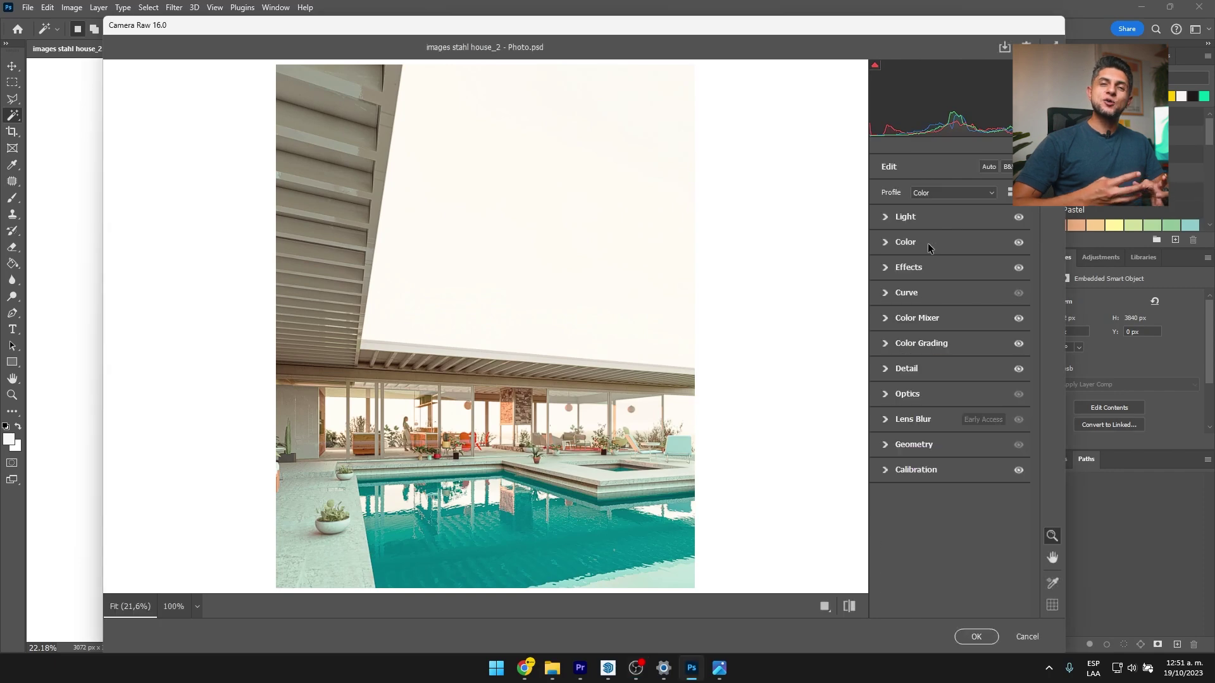
Step: Switch the Color Mixer to per-colour luminance and apply the Camera Raw filter
left_click(910, 319)
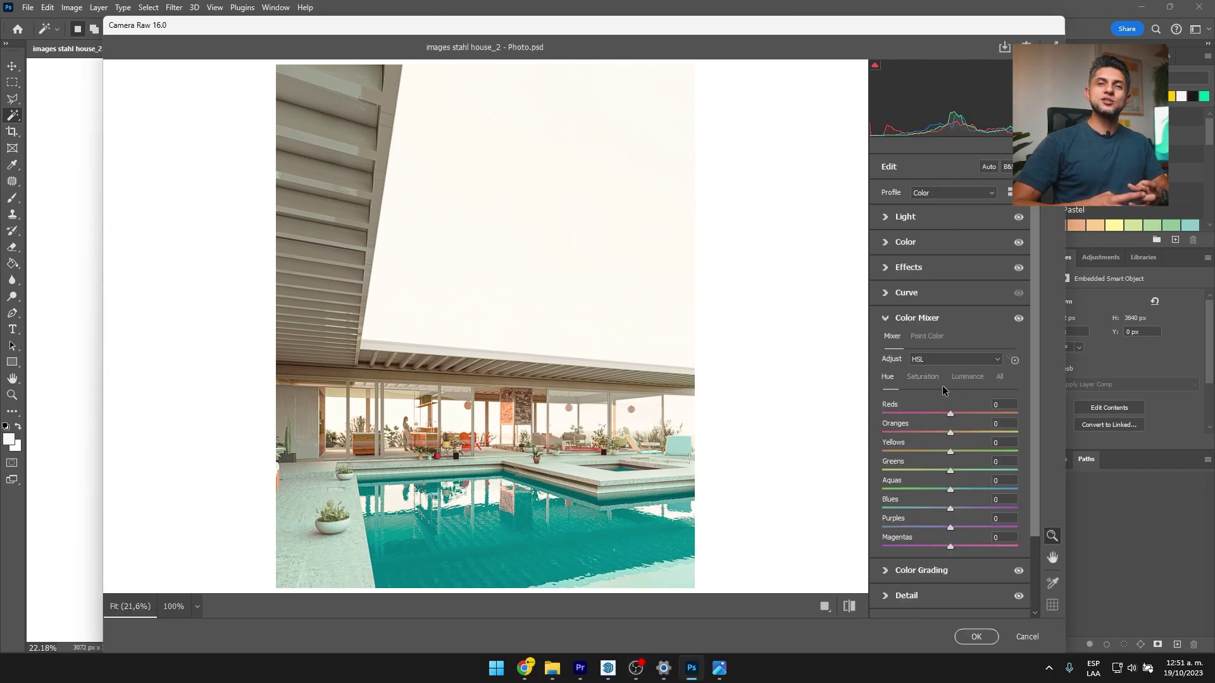
left_click(961, 377)
left_click(976, 636)
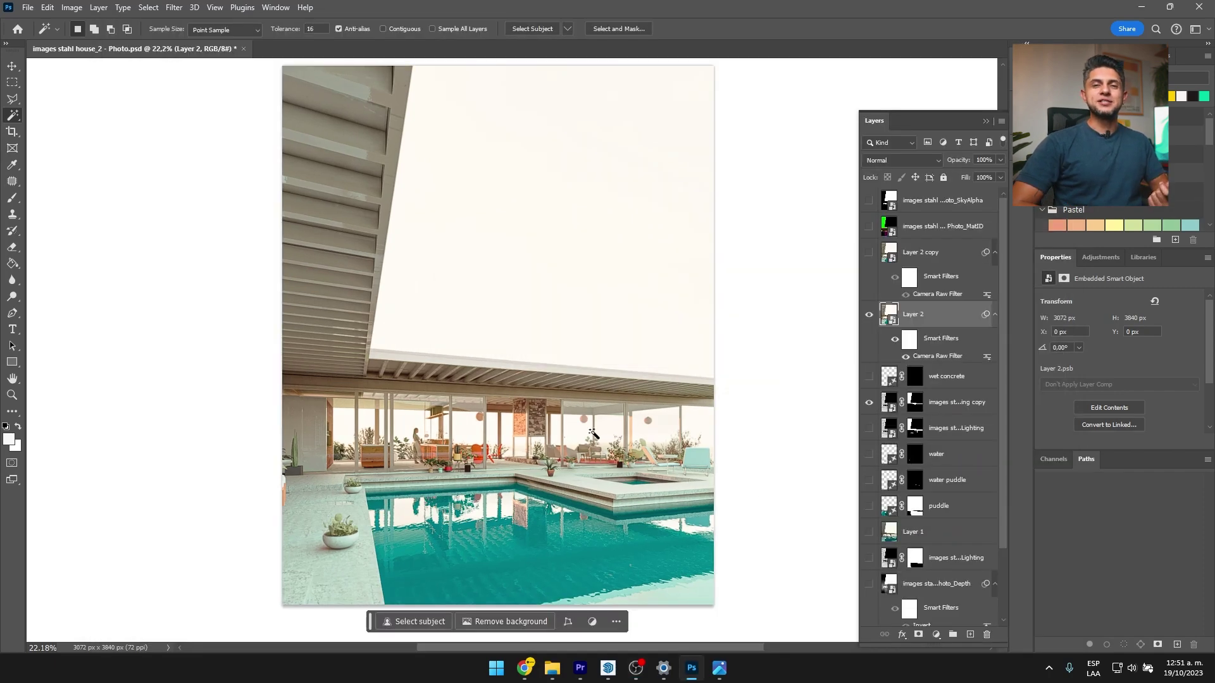